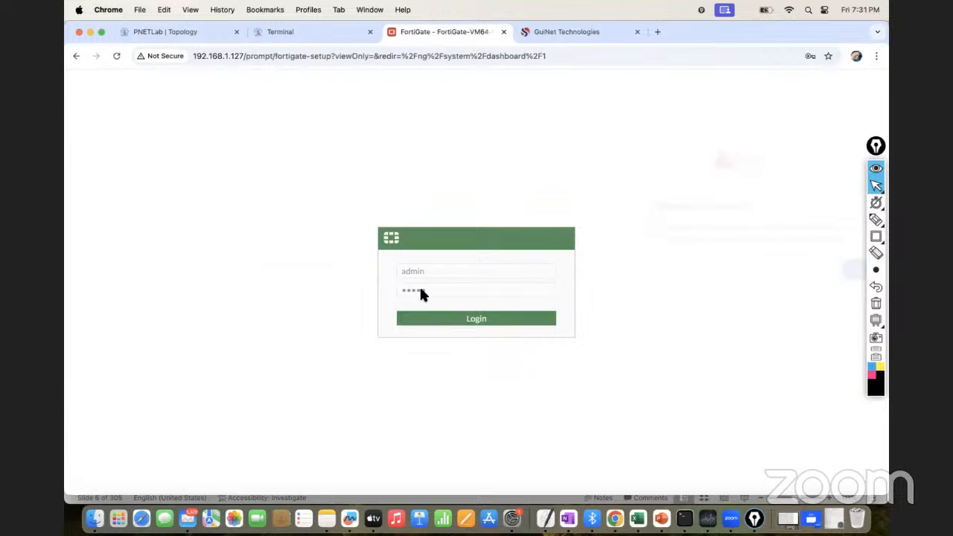
Finish signing in to the FortiGate, postpone the initial setup and dismiss the FortiOS 7.0.0 overview to reach the status dashboard
left_click(572, 215)
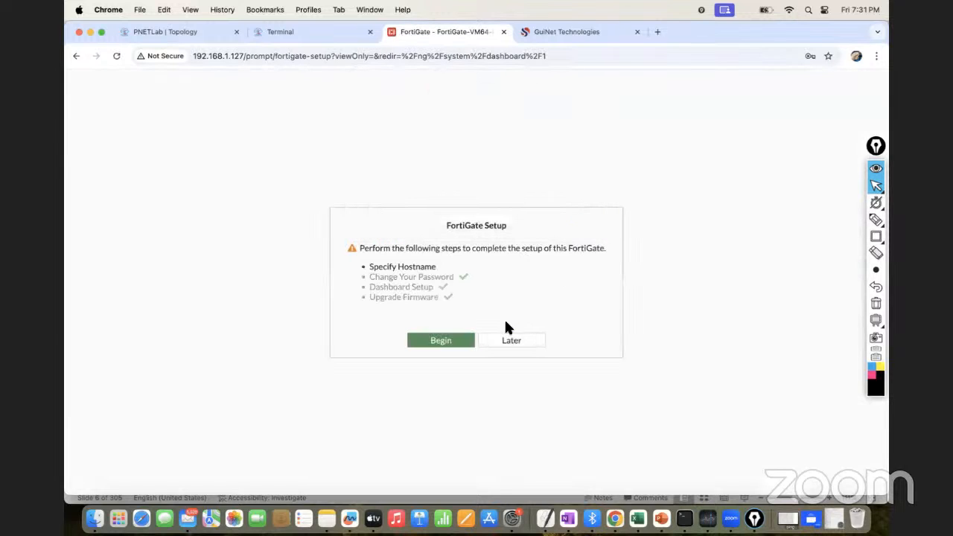
left_click(511, 344)
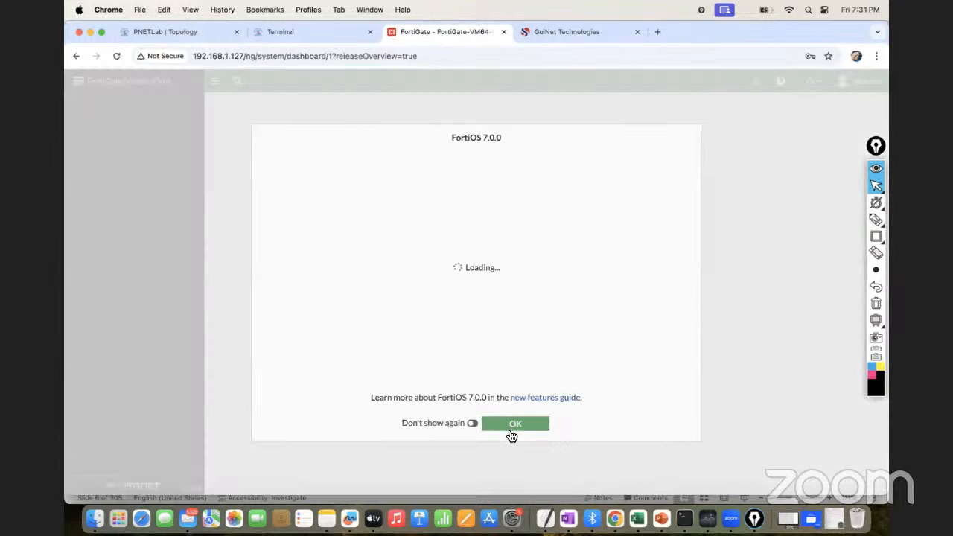
left_click(519, 424)
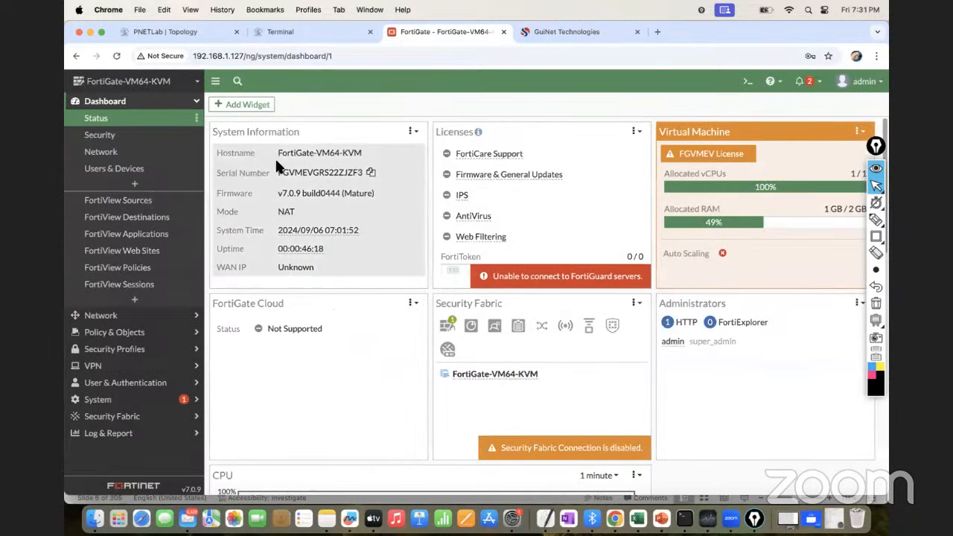
Reduce the browser page zoom to 90% for the FortiGate dashboard
left_click(876, 55)
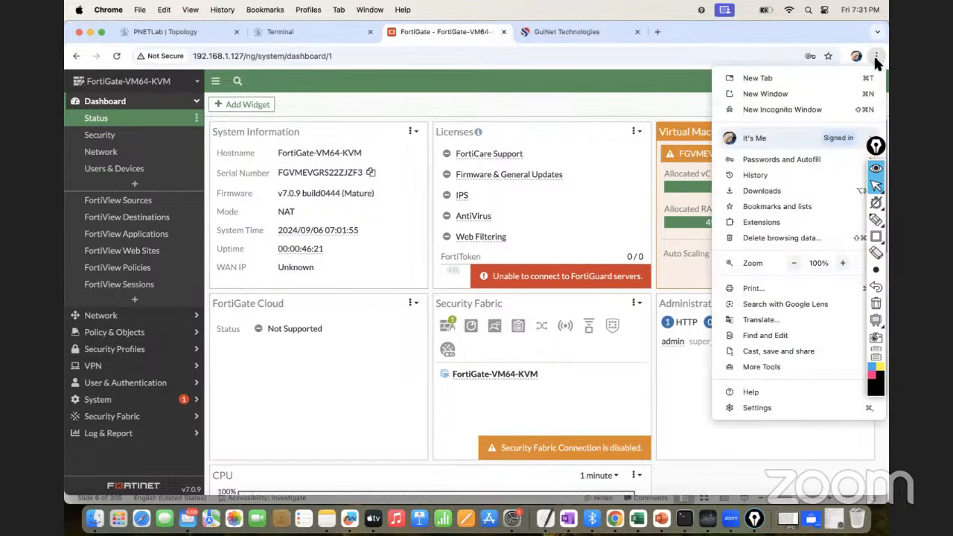
left_click(842, 262)
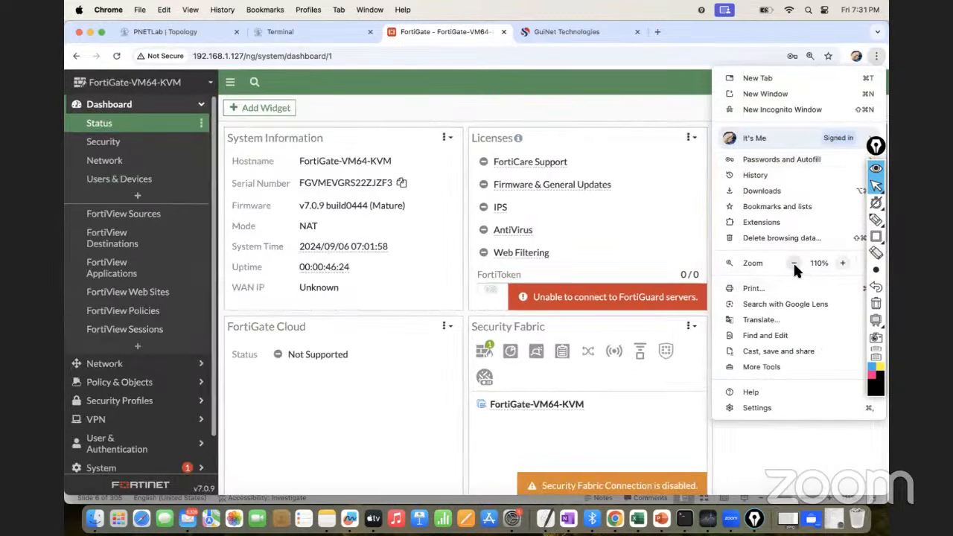
left_click(794, 263)
left_click(794, 263)
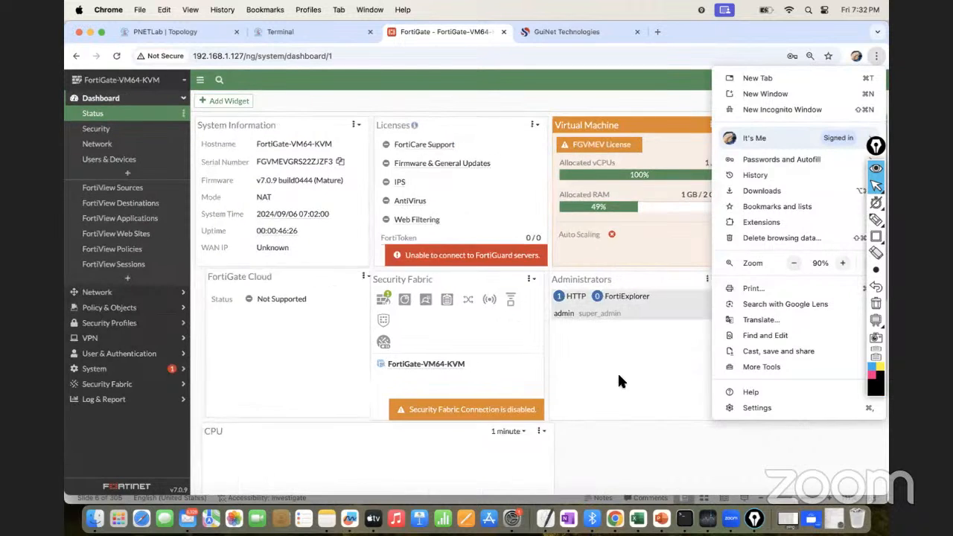
left_click(549, 74)
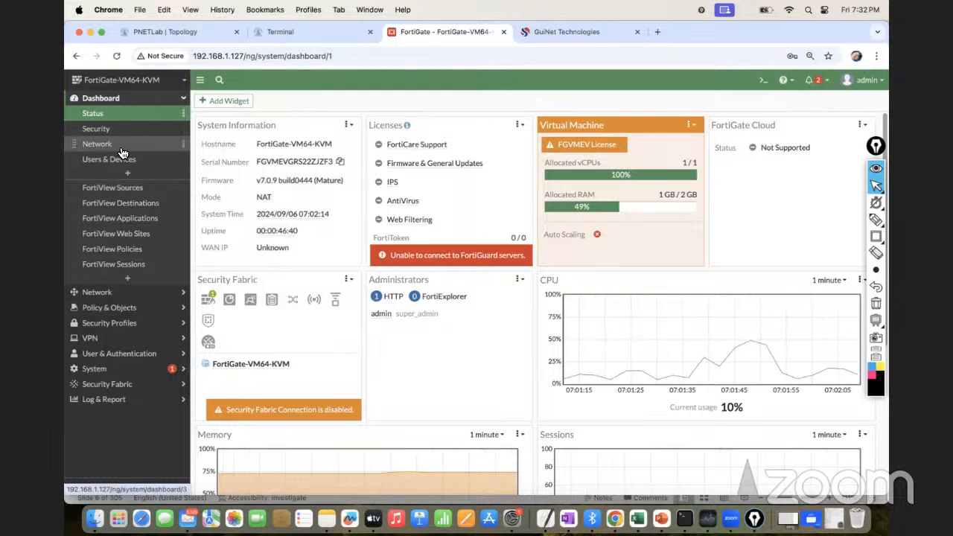
Look through the Security, Network, and Users & Devices dashboards, then collapse the Dashboard section
left_click(106, 130)
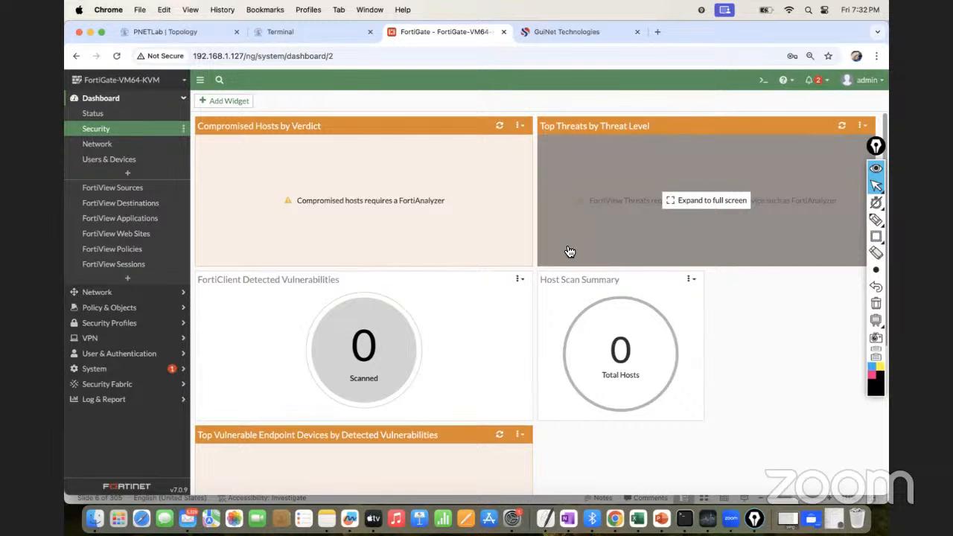
left_click(117, 152)
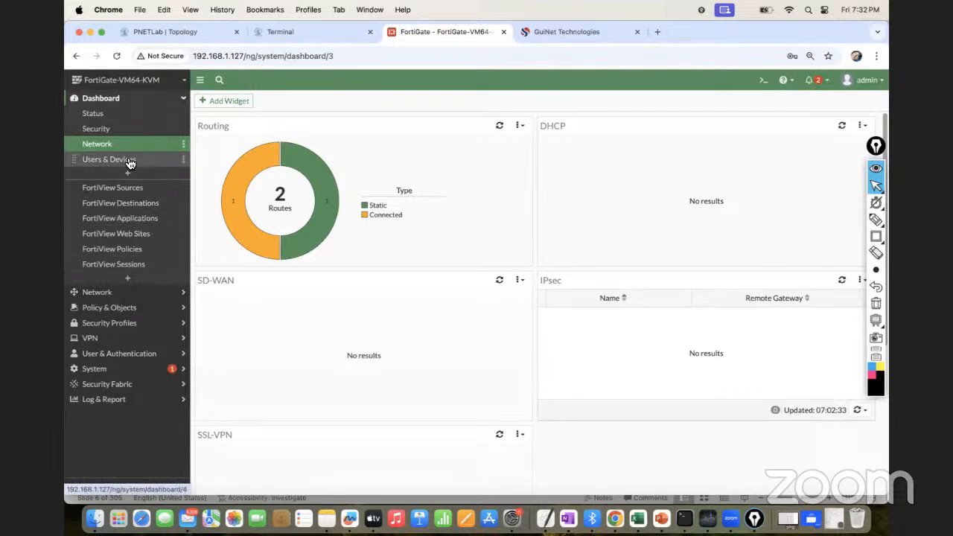
left_click(125, 162)
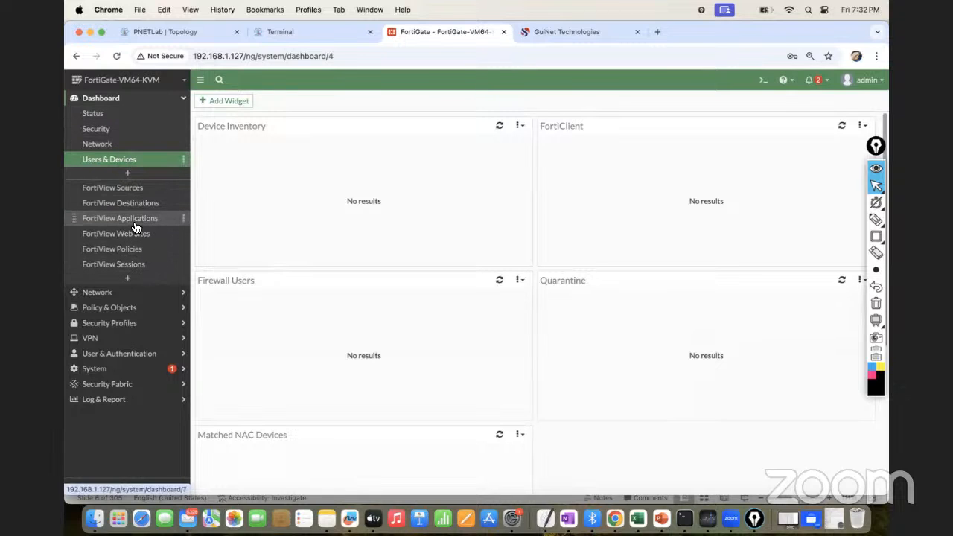
left_click(184, 101)
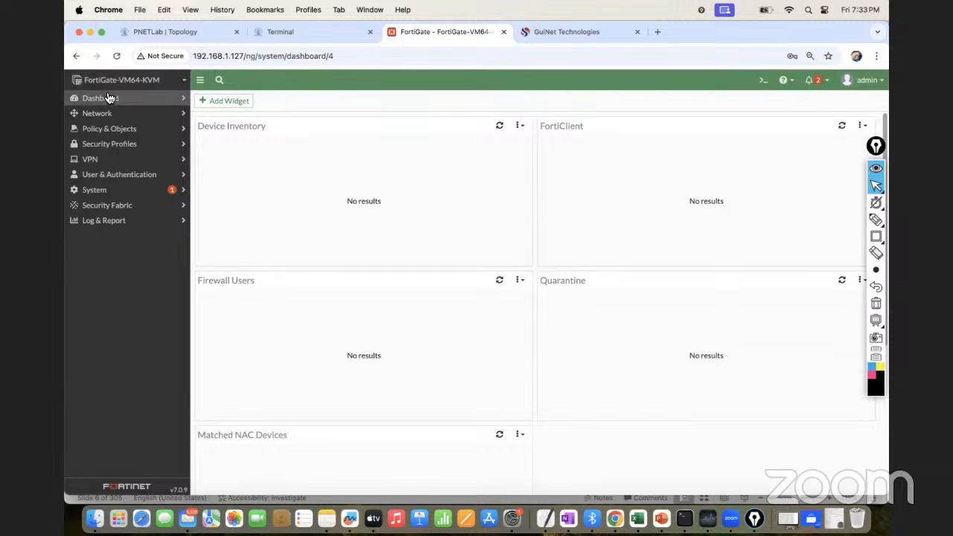
mouse_move(302, 211)
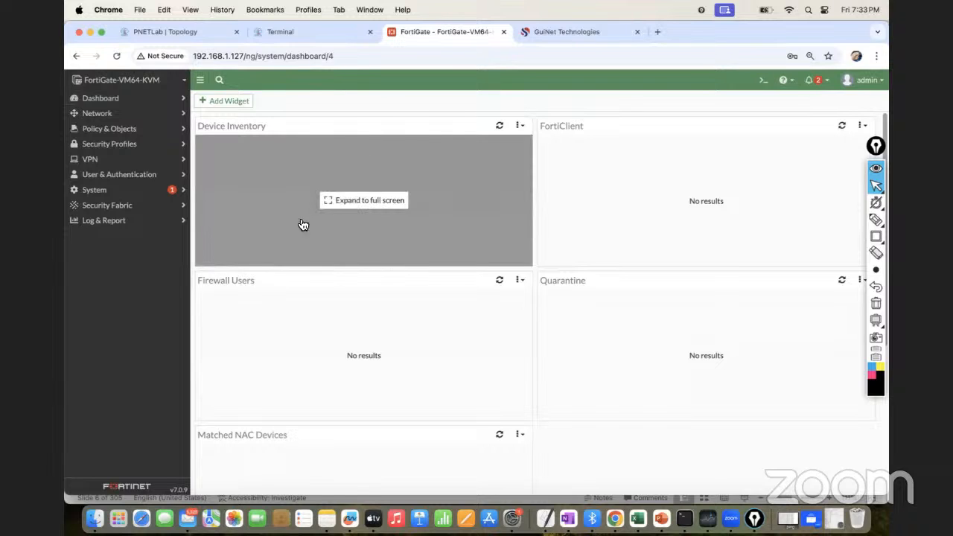
Examine the FortiGate's network interface list and compare it with the port connections in the PNETLab topology
left_click(98, 113)
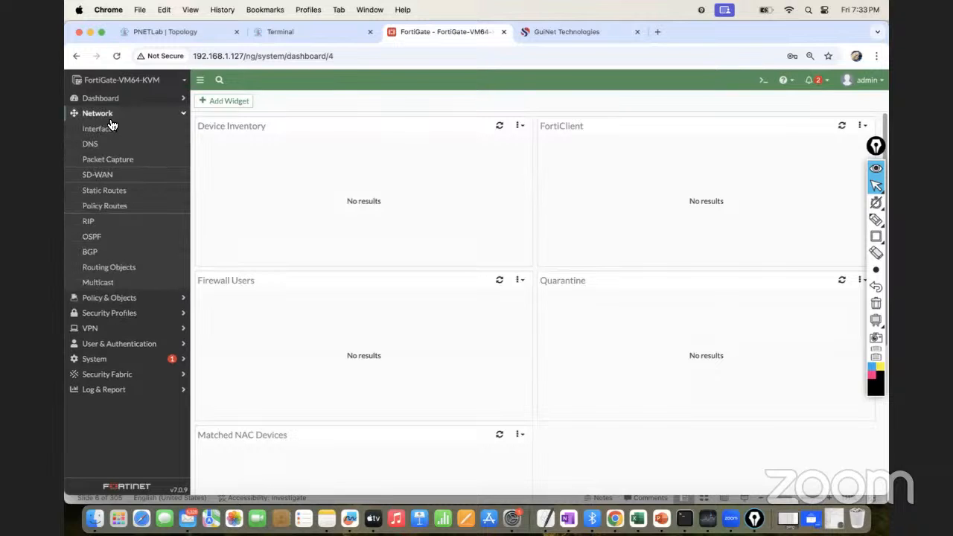
left_click(116, 137)
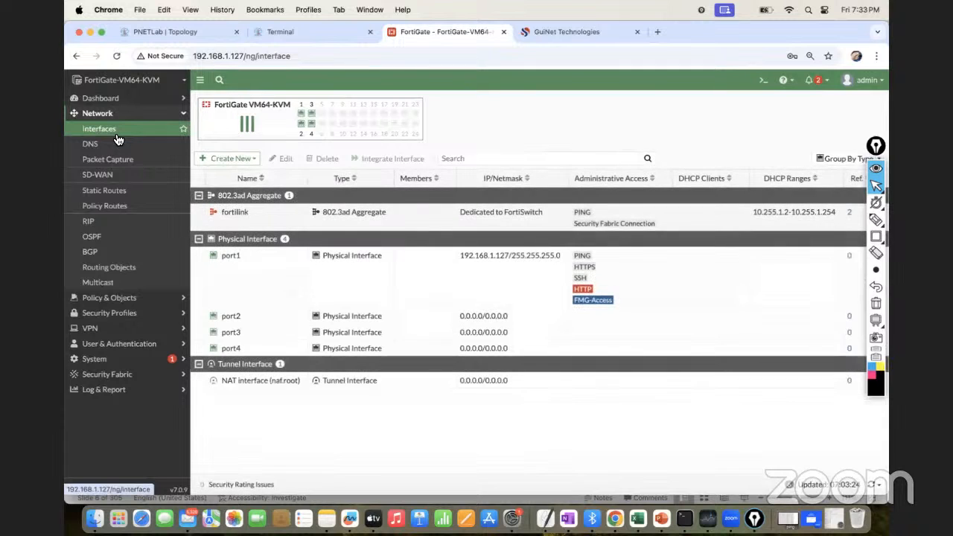
left_click(160, 31)
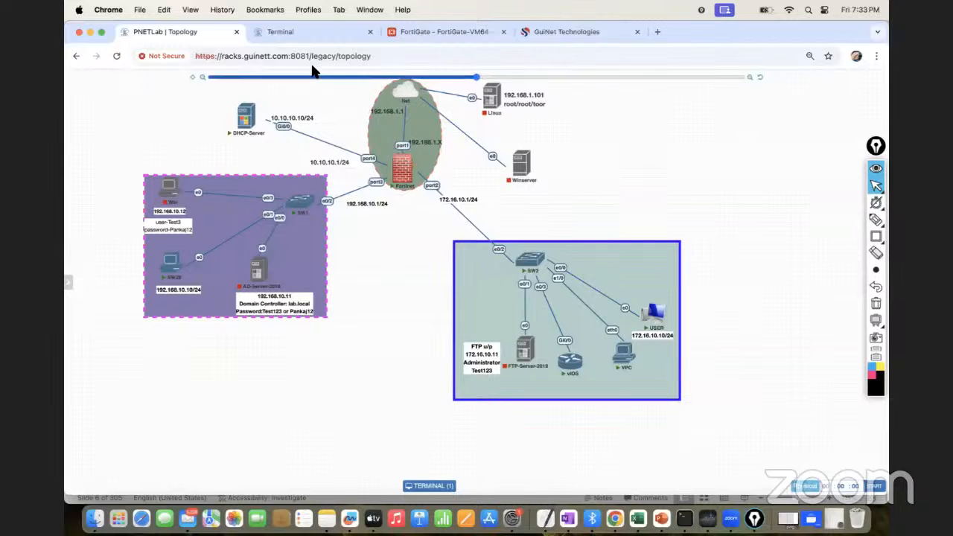
Switch to the Fortinet terminal session and log in as admin with the account password
left_click(293, 32)
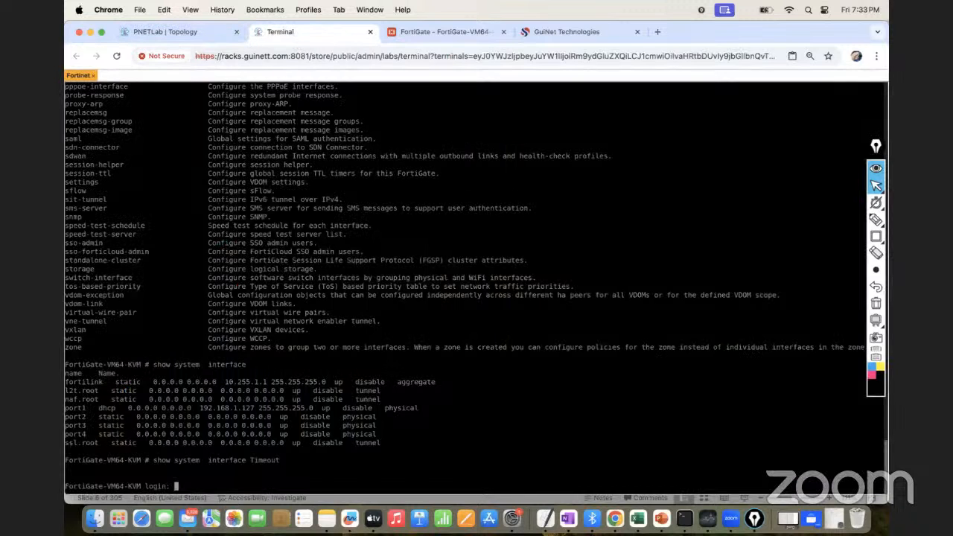
key("Return")
type("admin")
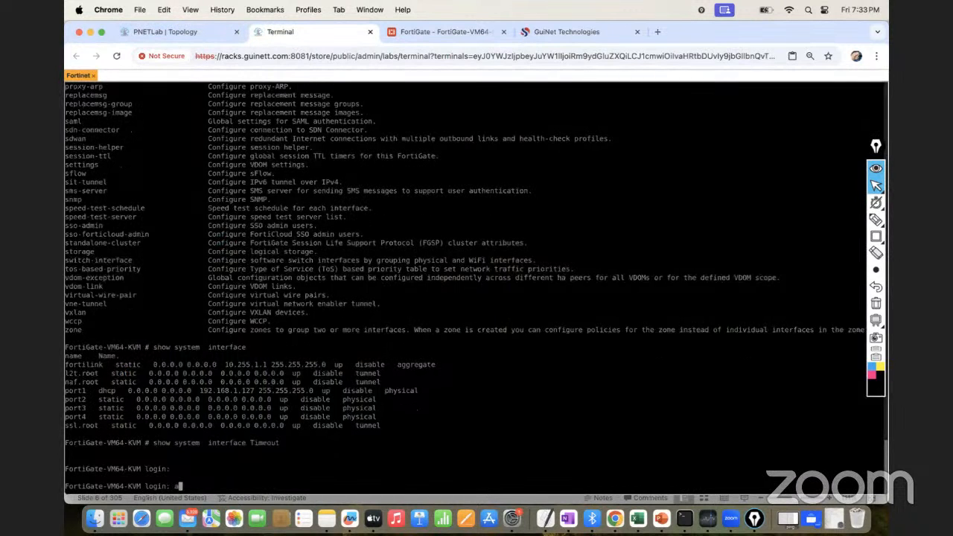
key("Return")
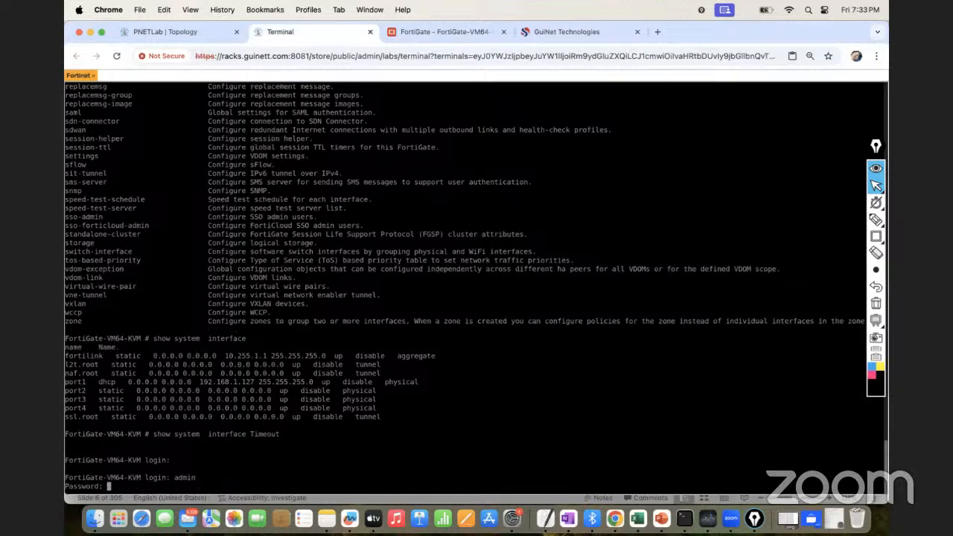
key("Return")
key("Return")
key("Return")
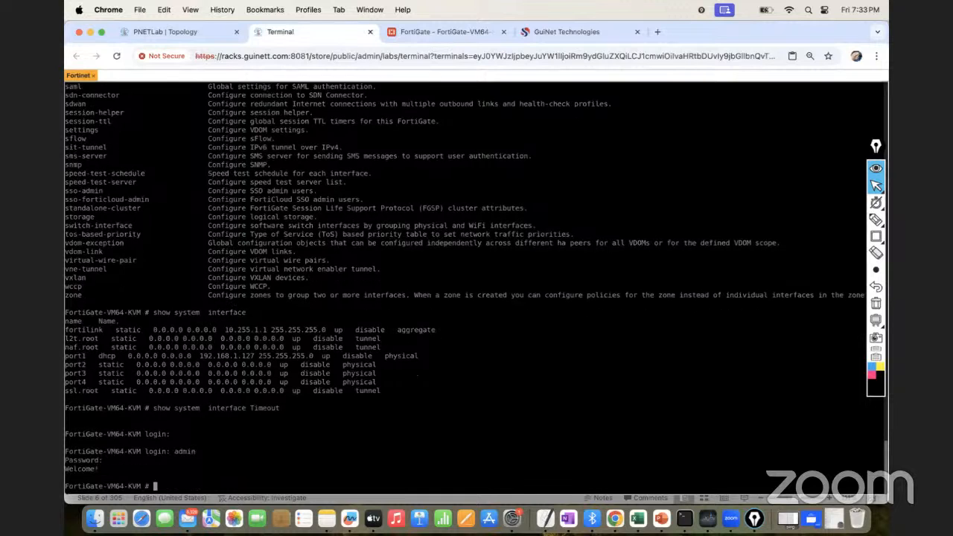
List the interfaces through the command help for "show system interface", then clear the unexecuted command
type("show system interface")
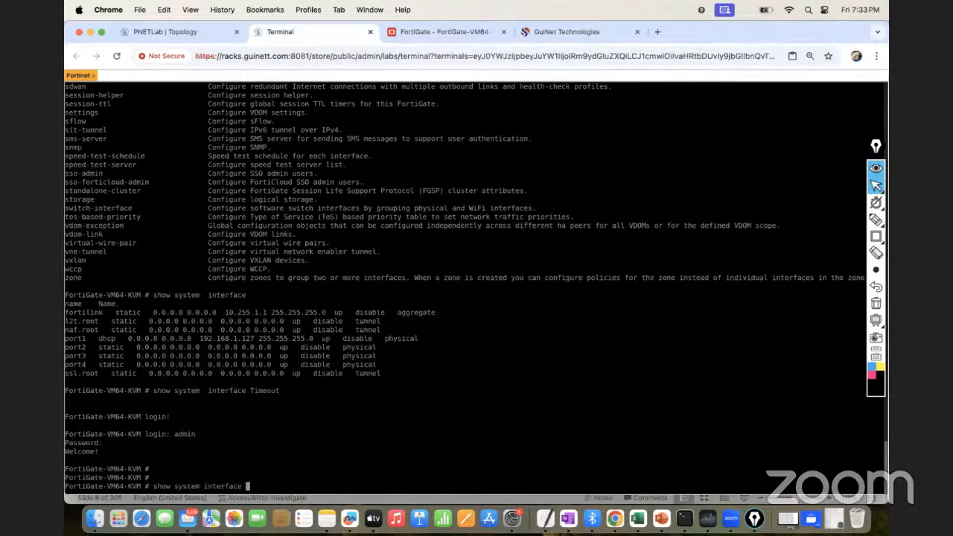
key("question")
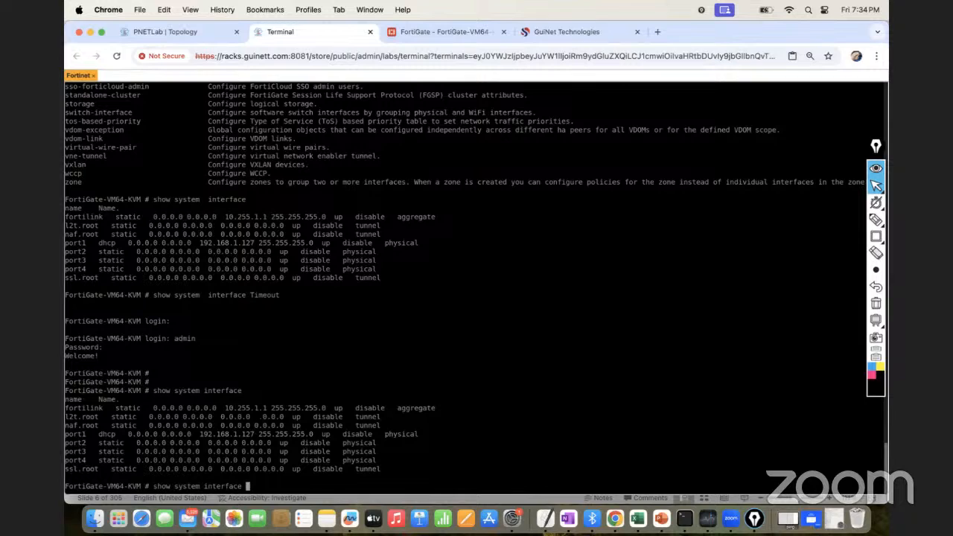
key("BackSpace")
key("BackSpace")
key("BackSpace")
key("BackSpace")
key("BackSpace")
key("BackSpace")
key("BackSpace")
key("BackSpace")
key("BackSpace")
key("BackSpace")
key("BackSpace")
key("BackSpace")
key("BackSpace")
key("BackSpace")
key("BackSpace")
key("BackSpace")
key("BackSpace")
key("BackSpace")
key("BackSpace")
key("BackSpace")
key("BackSpace")
key("BackSpace")
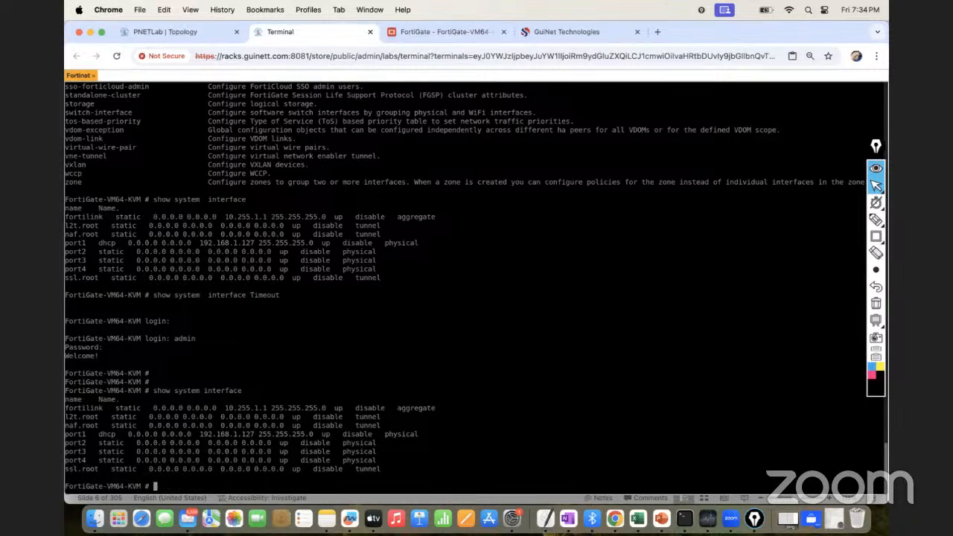
Return to the FortiGate web interface and view the DNS, Packet Capture, SD-WAN, Static Routes and Policy Routes pages
left_click(425, 29)
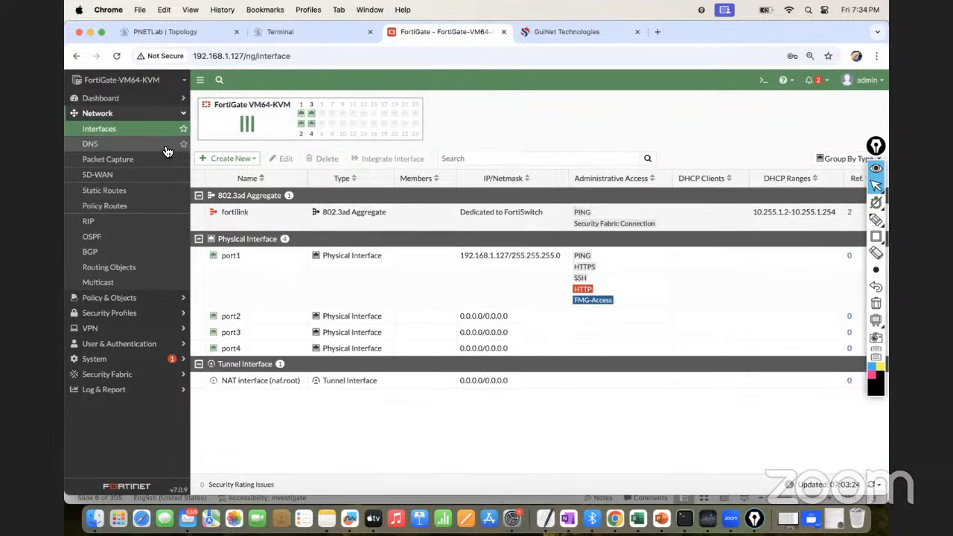
left_click(102, 149)
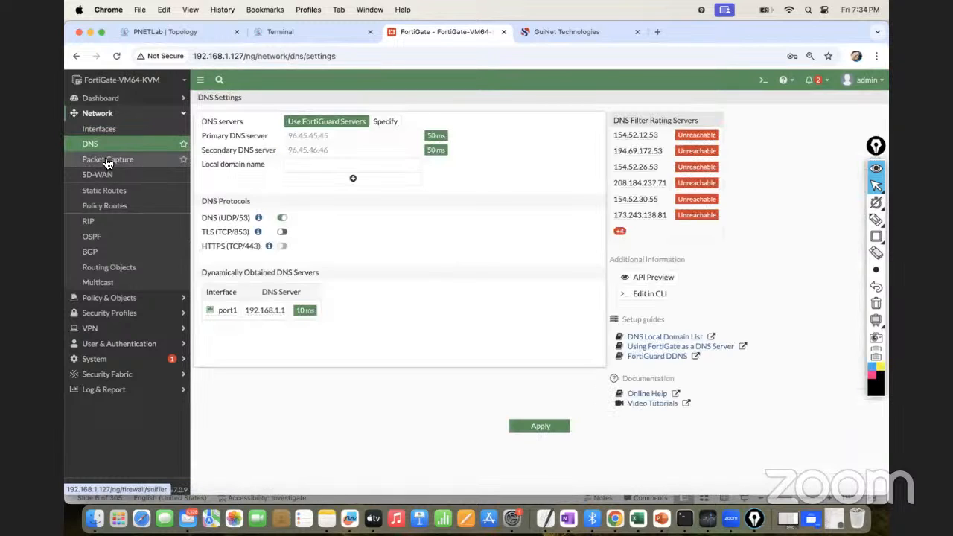
left_click(108, 161)
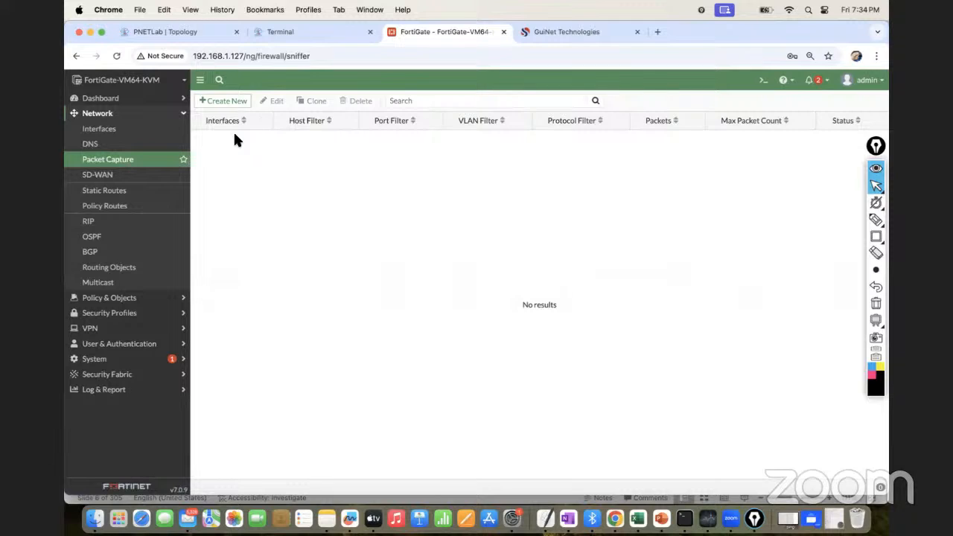
left_click(125, 180)
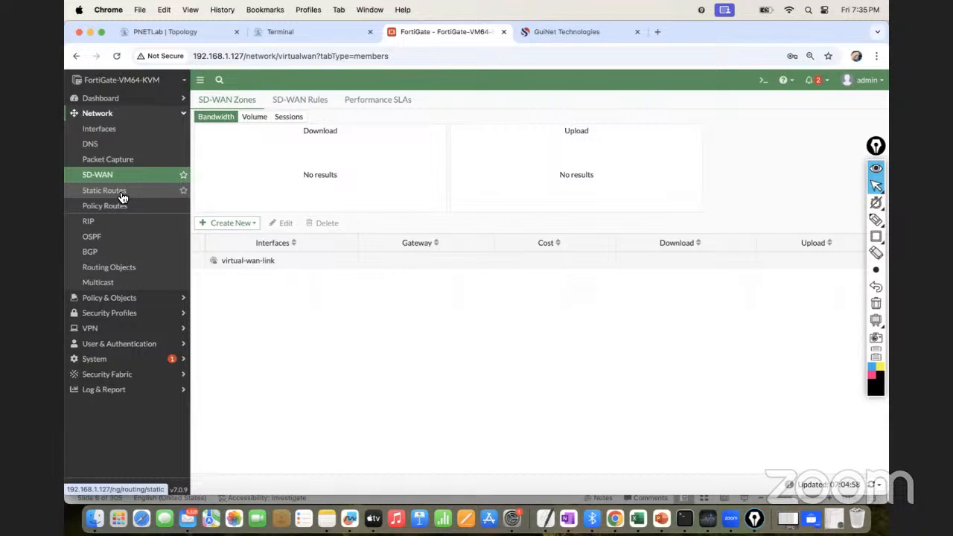
left_click(122, 196)
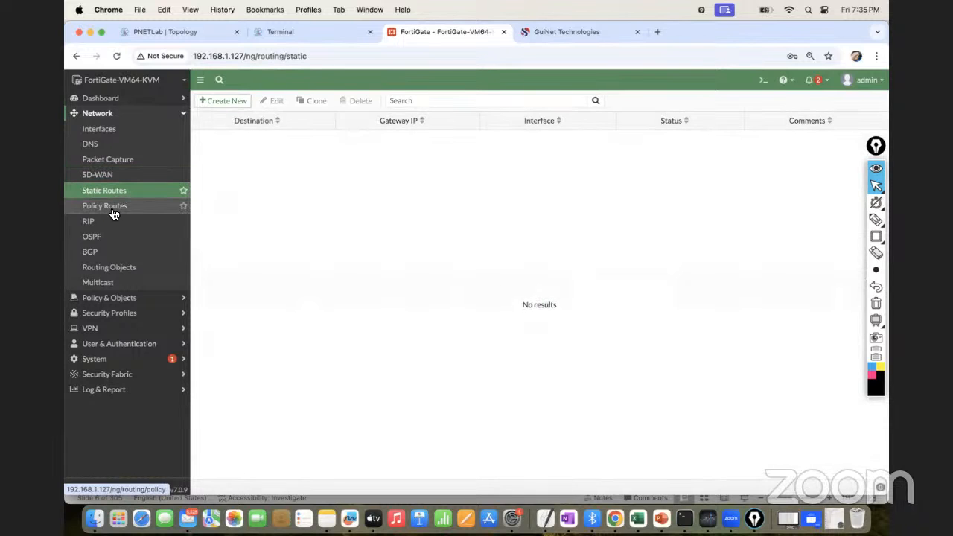
left_click(116, 210)
View the RIP, OSPF, BGP and Routing Objects pages, then collapse the Network section
left_click(100, 226)
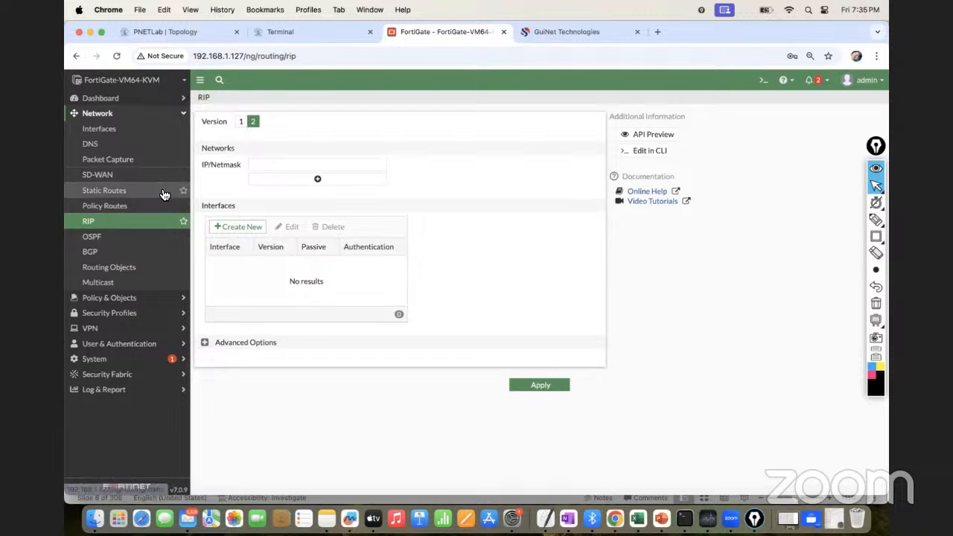
left_click(119, 237)
left_click(109, 227)
left_click(91, 253)
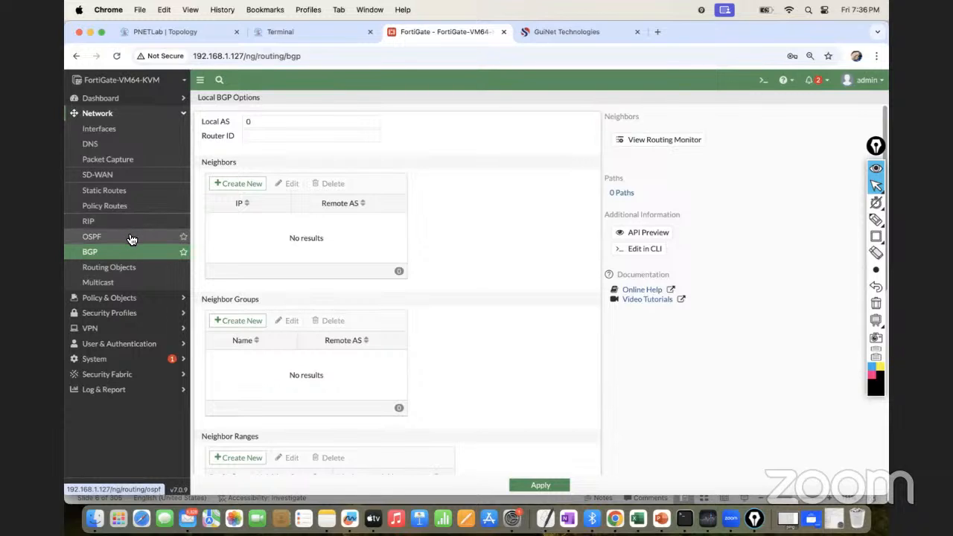
left_click(135, 272)
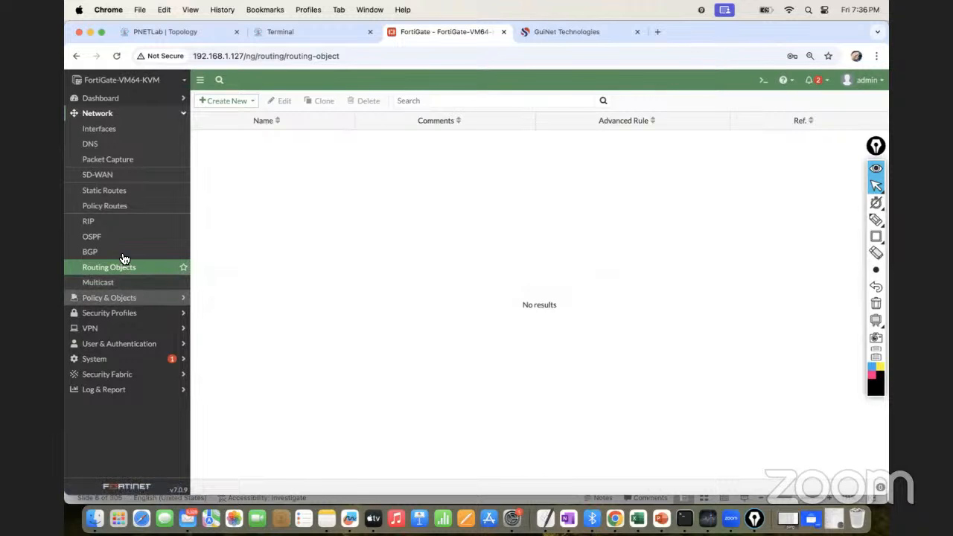
left_click(134, 115)
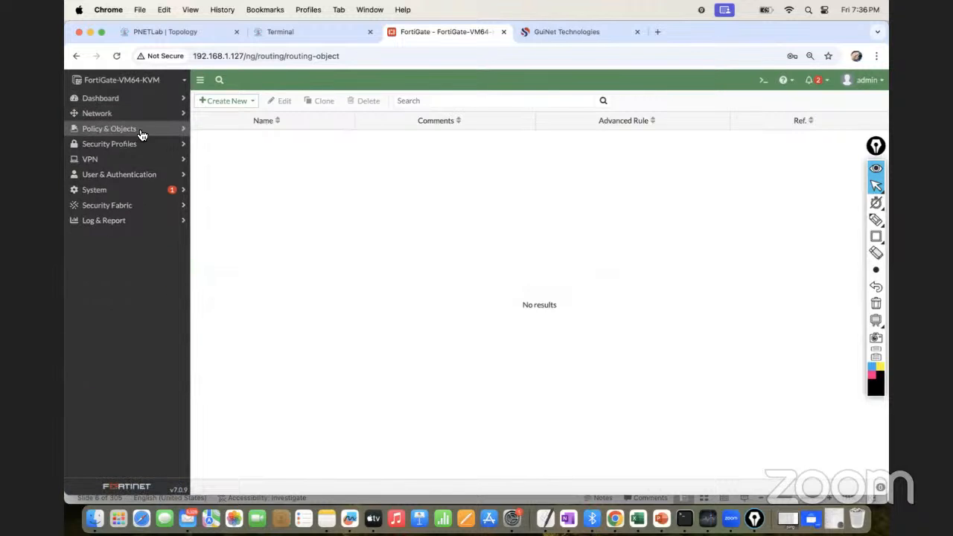
Start a new firewall policy with port1 as the incoming interface and port2 as the outgoing interface
left_click(142, 133)
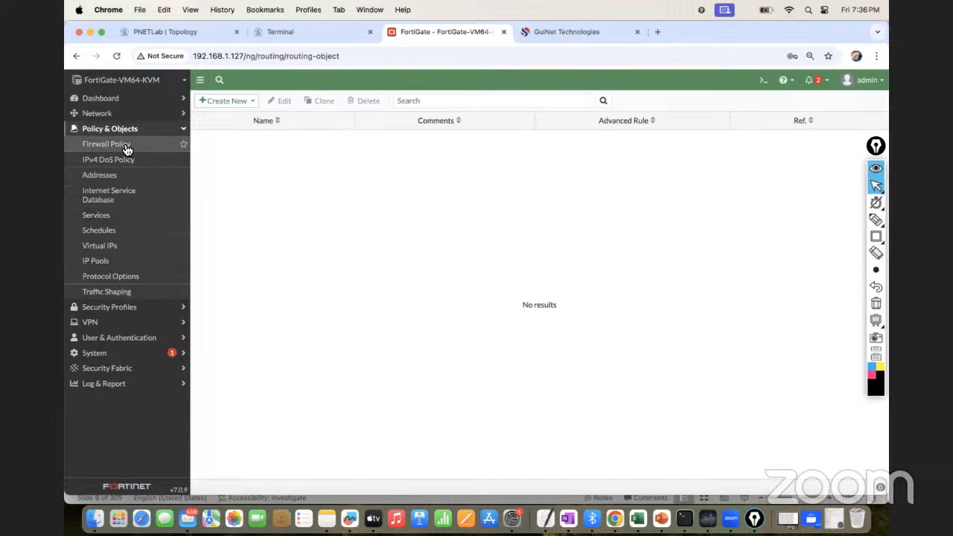
left_click(127, 148)
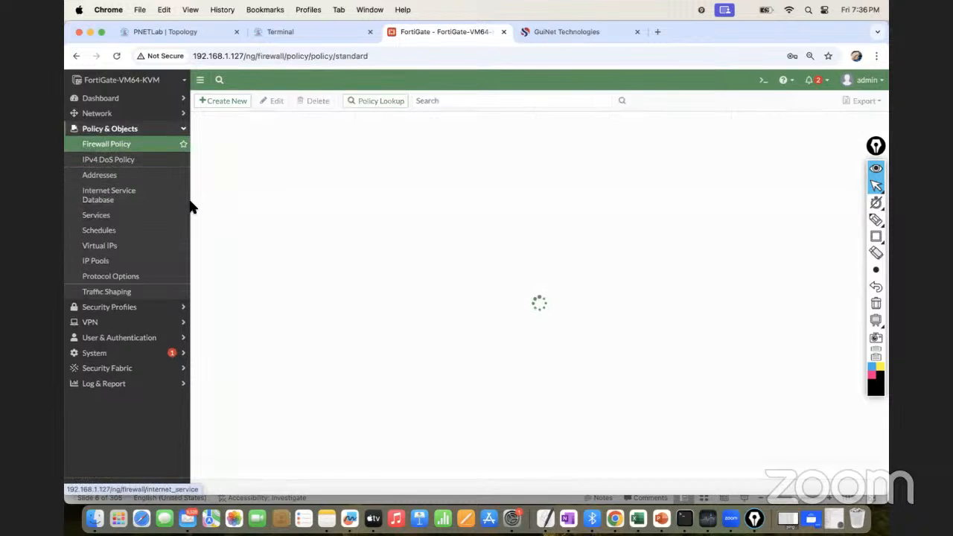
left_click(222, 101)
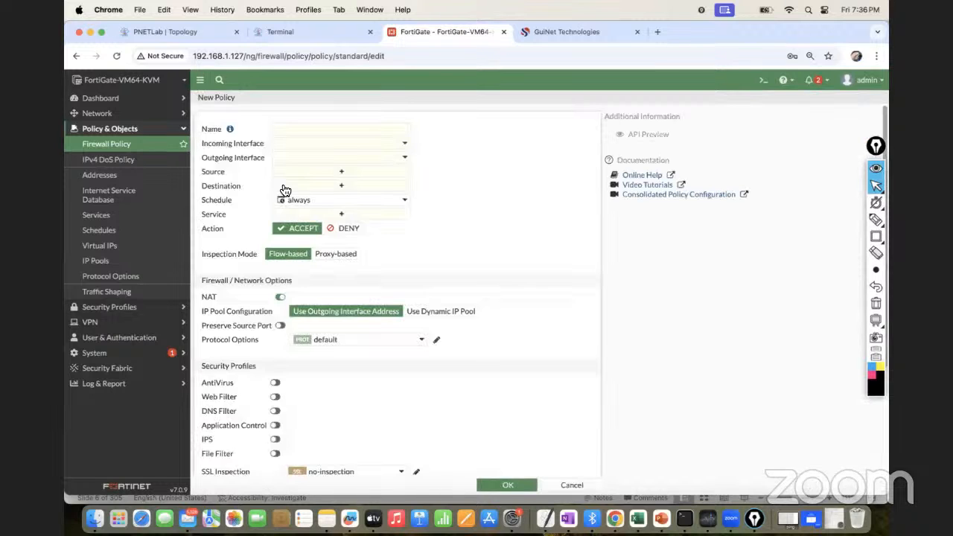
left_click(297, 146)
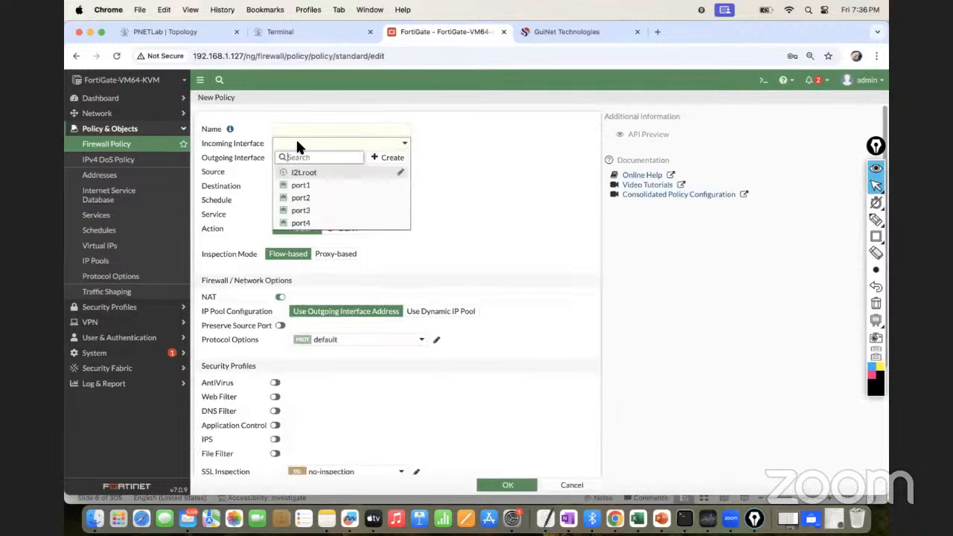
left_click(302, 187)
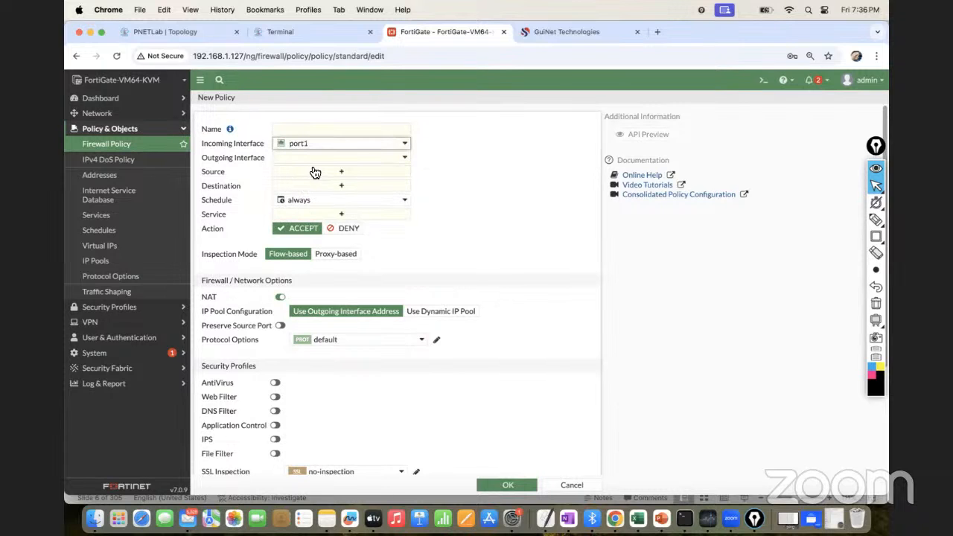
left_click(314, 158)
left_click(314, 215)
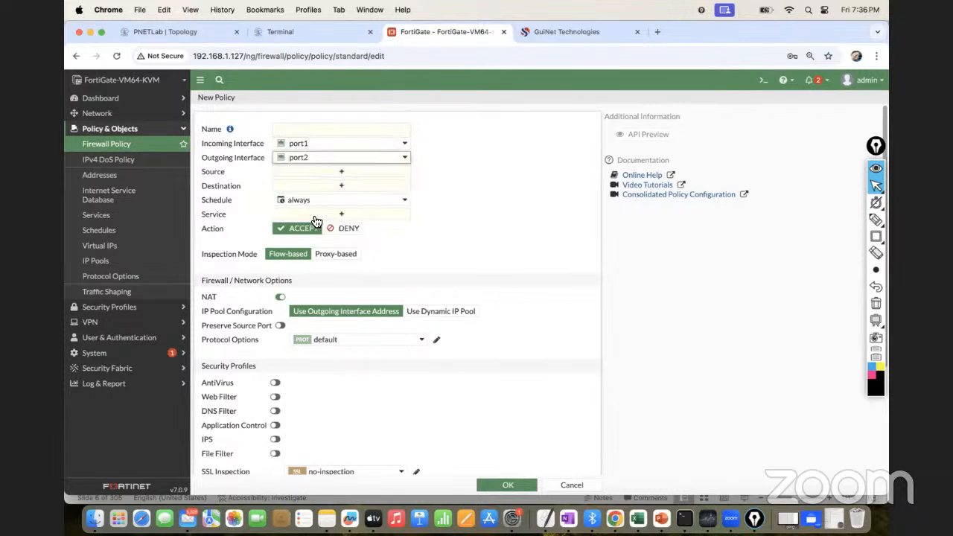
Start creating a new address object for the policy's source and name it Test_Add
left_click(339, 174)
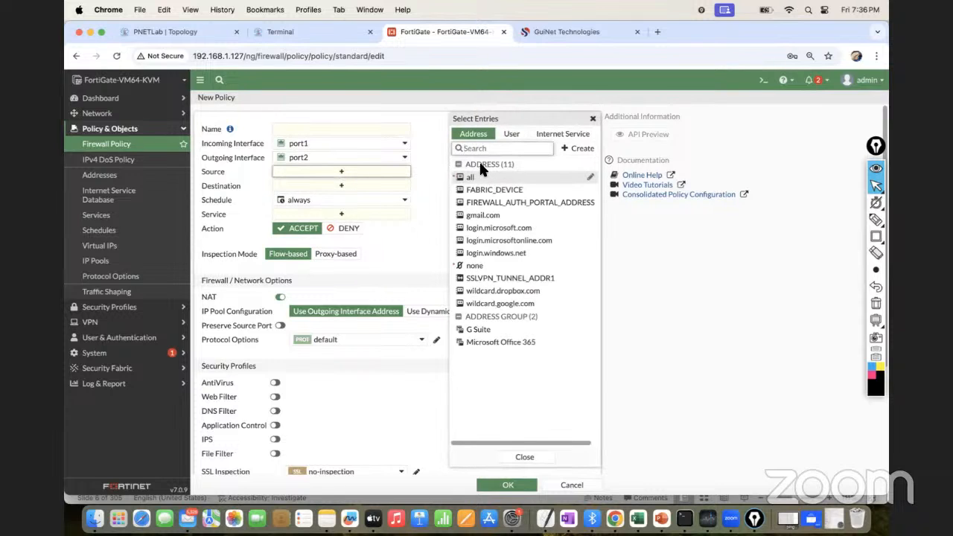
left_click(576, 148)
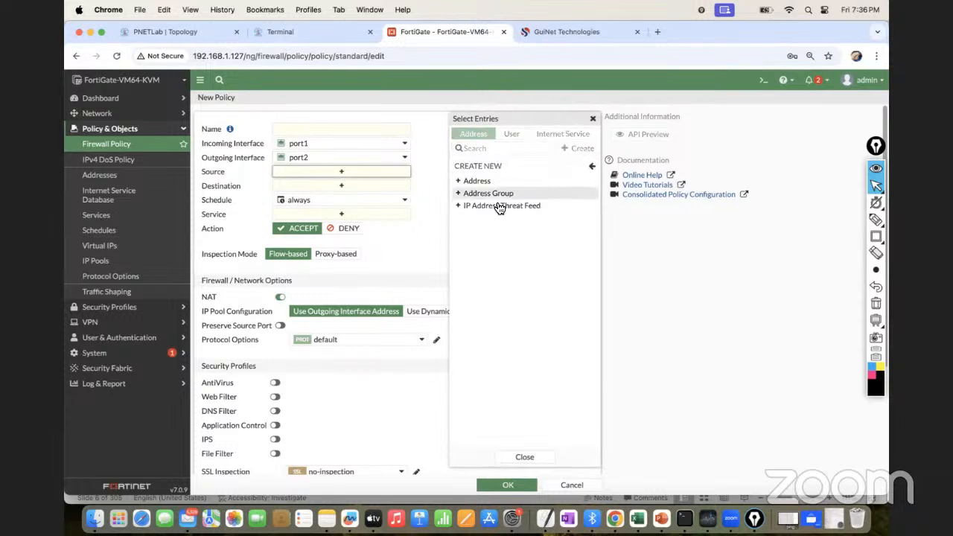
left_click(478, 182)
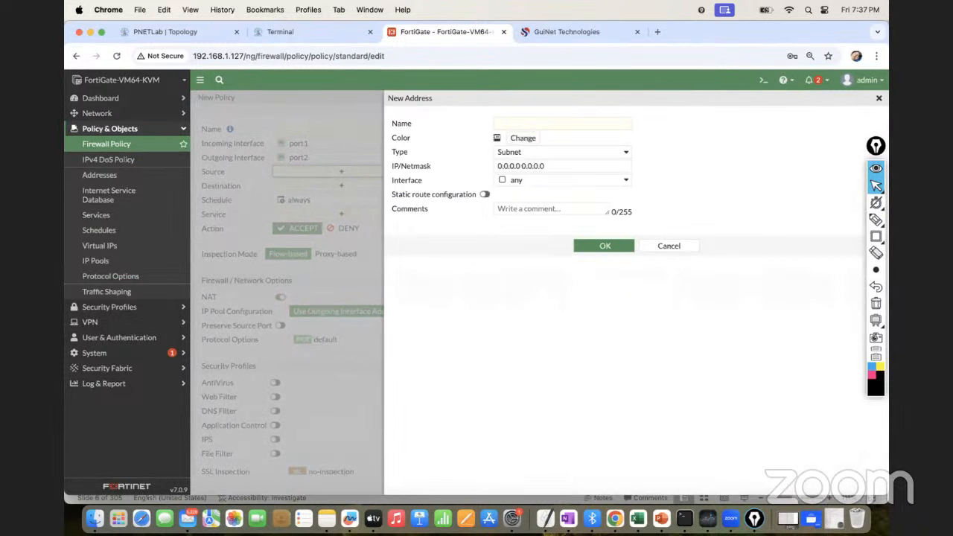
left_click(528, 125)
type("Test_Add")
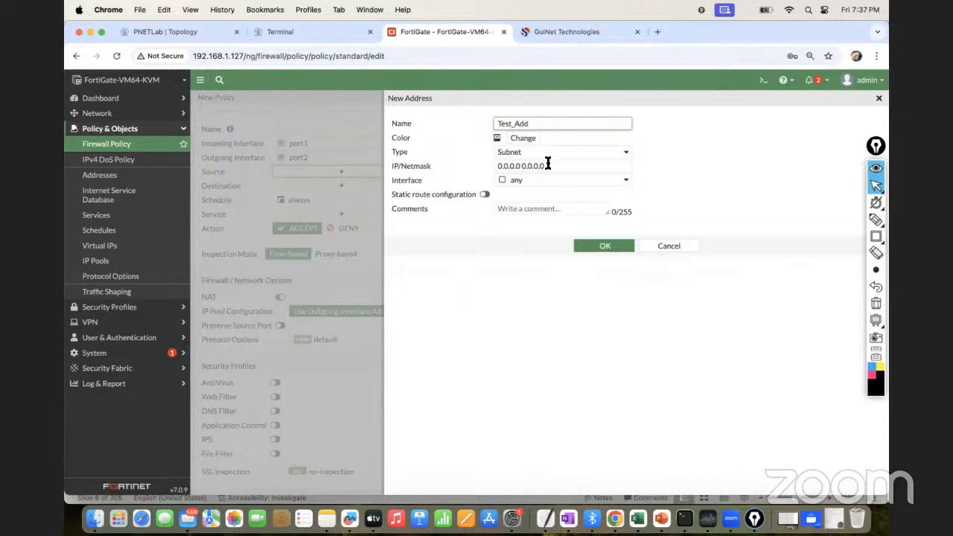
Try to define the address as an IP Range with the value 10.10.10.10/24
left_click(527, 149)
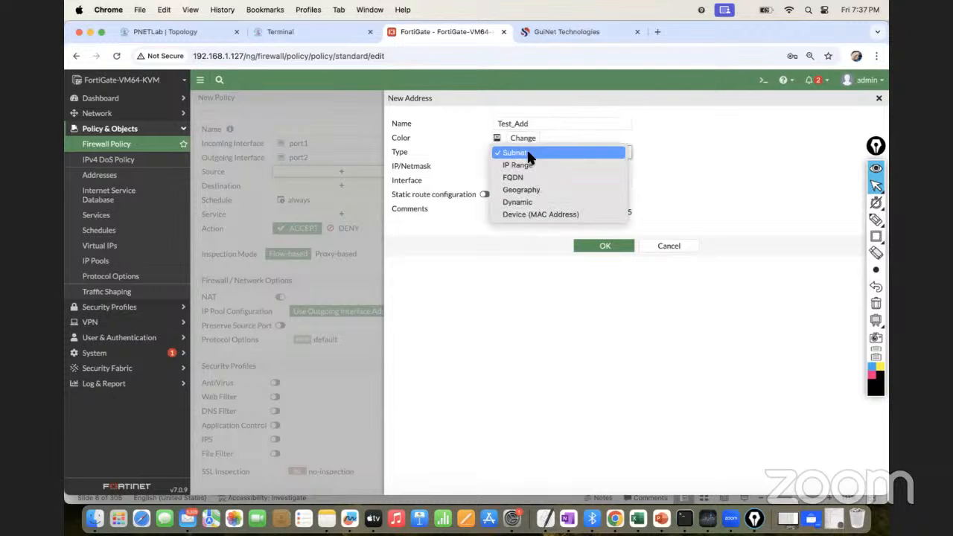
left_click(526, 160)
left_click(545, 167)
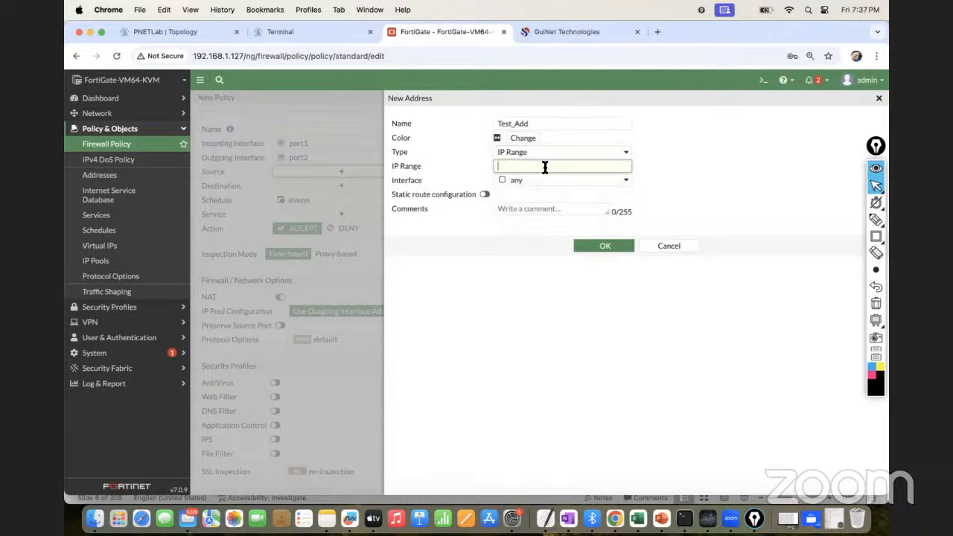
type("101")
key("BackSpace")
type(".101.10")
key("BackSpace")
key("BackSpace")
key("BackSpace")
key("BackSpace")
type(".10.10/24")
key("super+a")
key("super+c")
Change the address type to Subnet, set the IP/Netmask to 10.10.10.10/24 and try to save the address
left_click(534, 153)
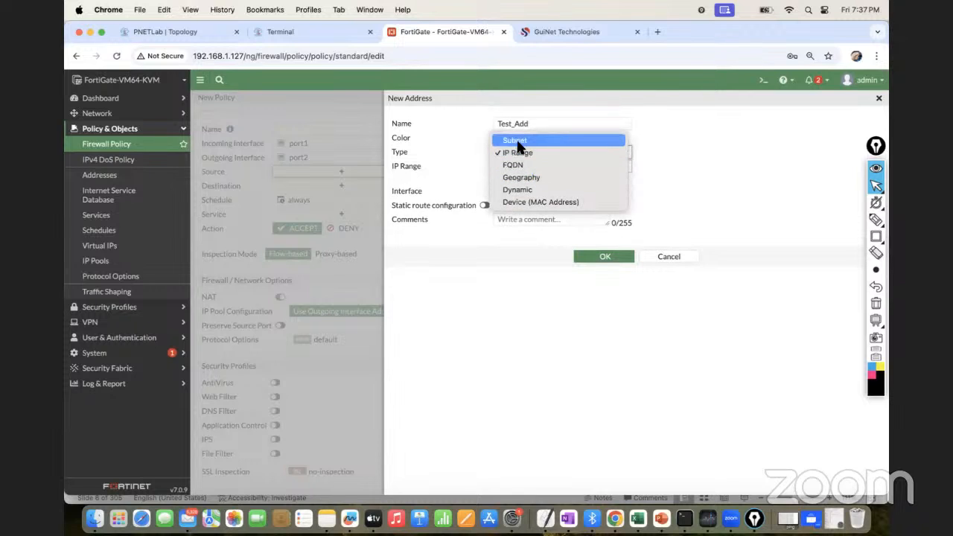
left_click(517, 141)
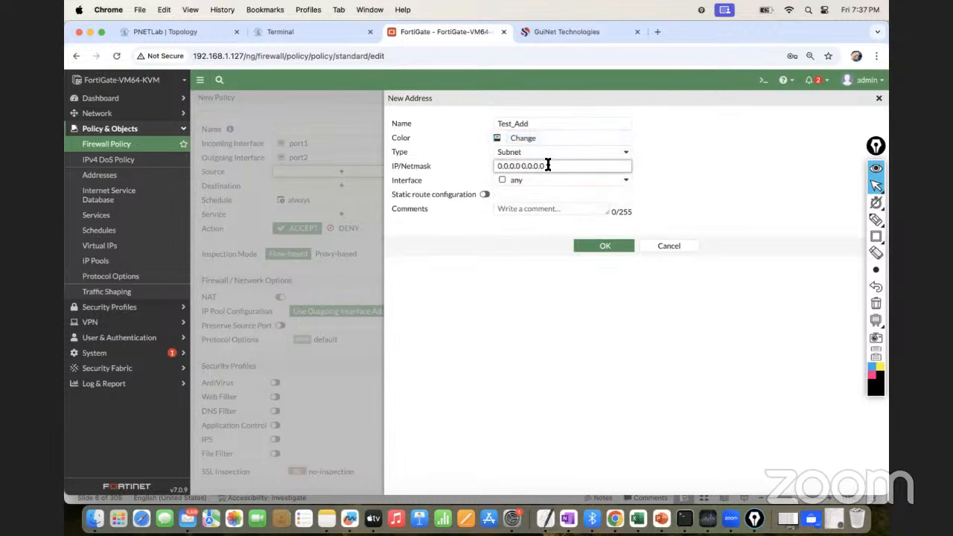
triple_click(547, 165)
key("super+v")
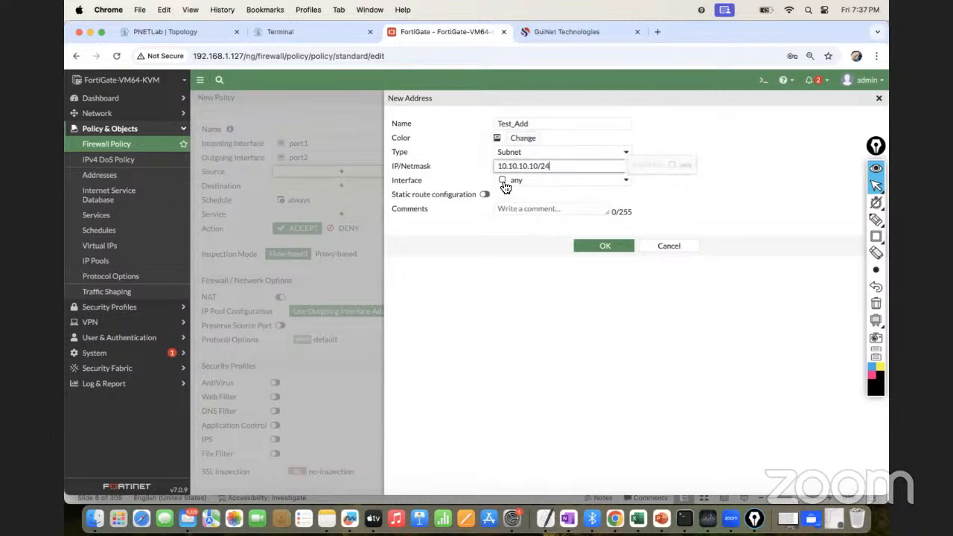
left_click(597, 249)
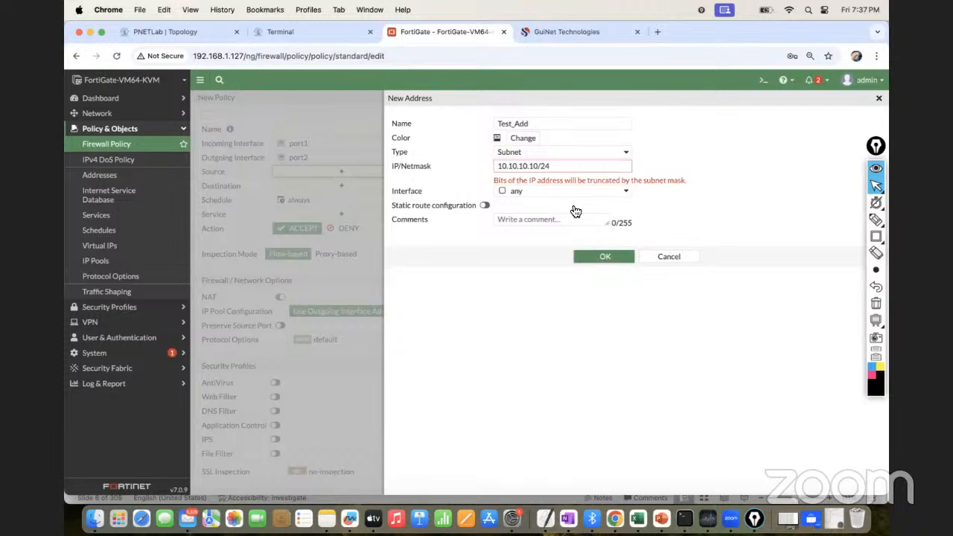
Correct the address's IP/Netmask to 10.10.10.0/24 and save the address object
left_click(565, 167)
key("Left")
key("Left")
key("Left")
key("Left")
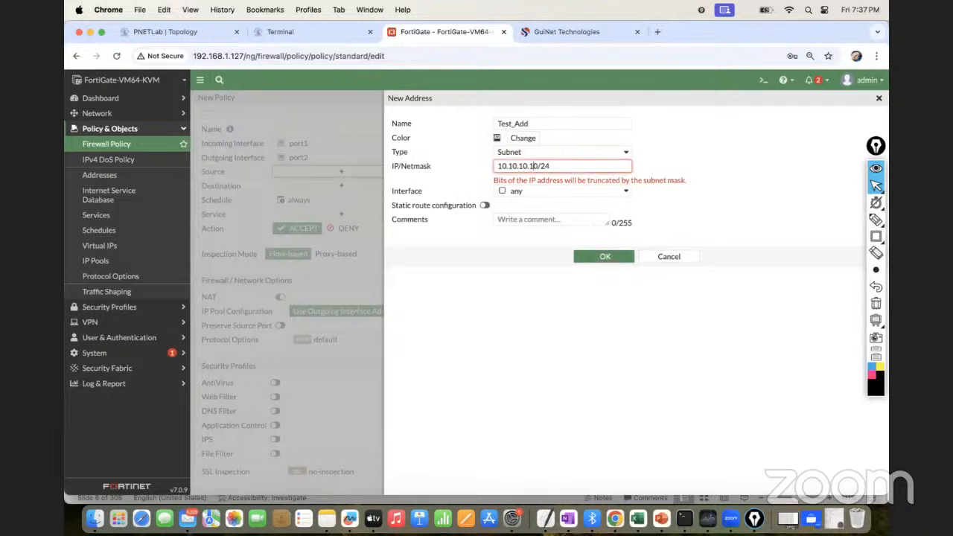
key("BackSpace")
left_click(600, 256)
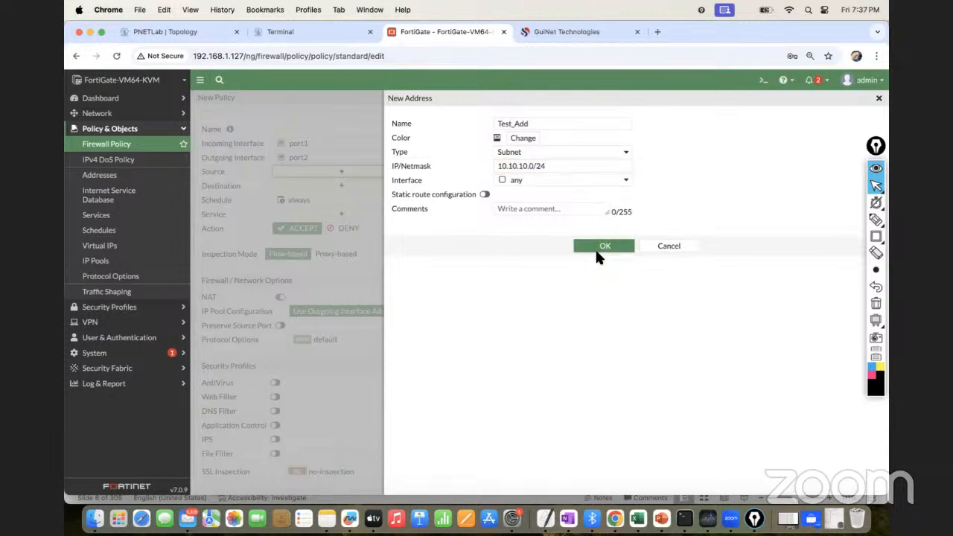
left_click(603, 250)
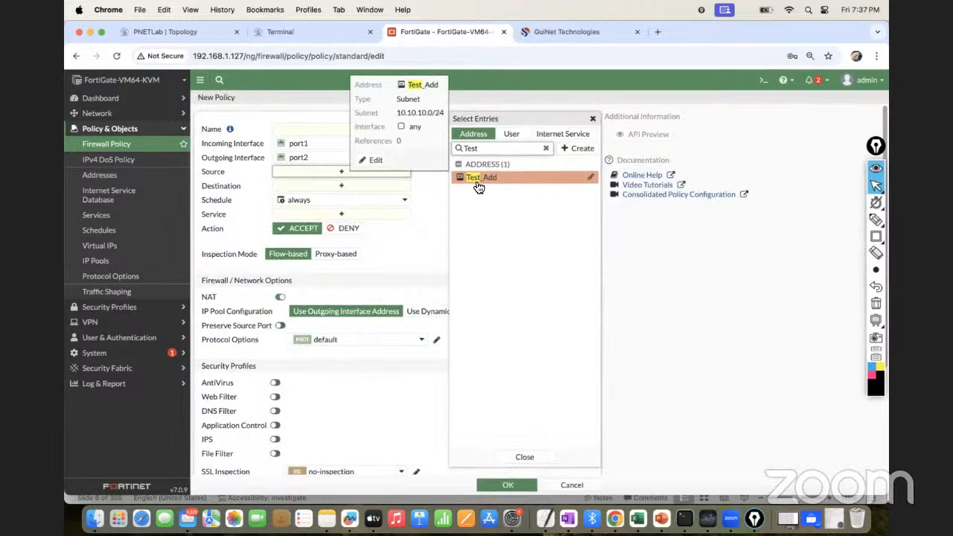
Fill in the policy's traffic match with Test_Add as source, all as destination and HTTPS as service
left_click(479, 182)
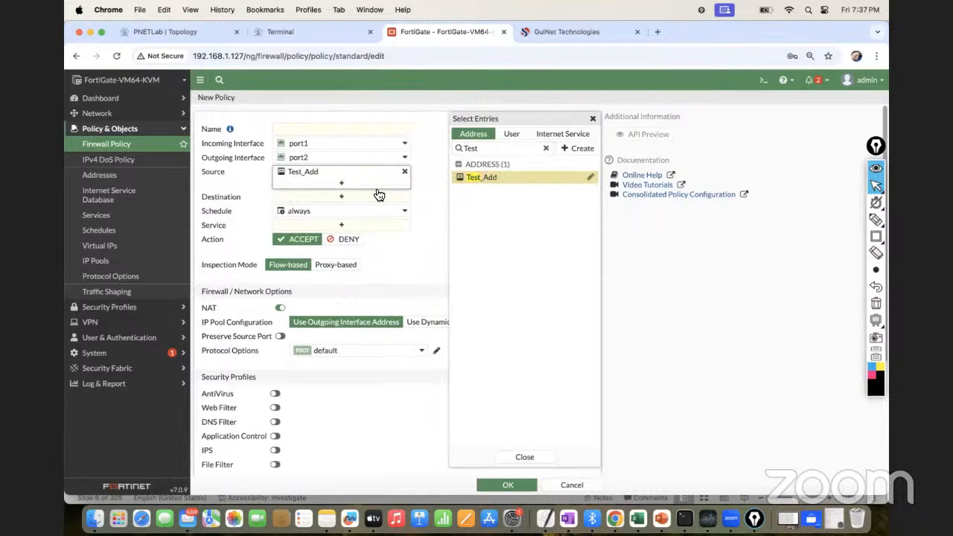
left_click(353, 203)
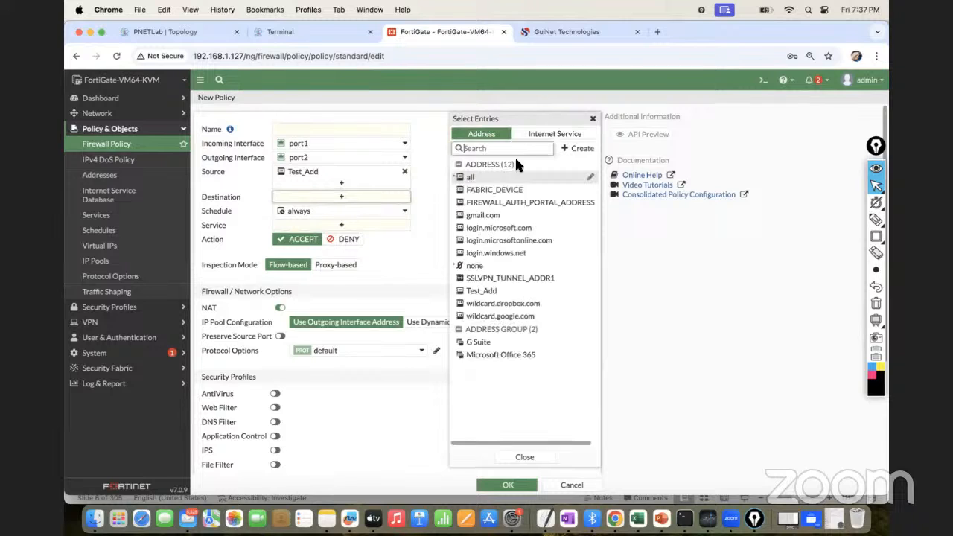
left_click(475, 183)
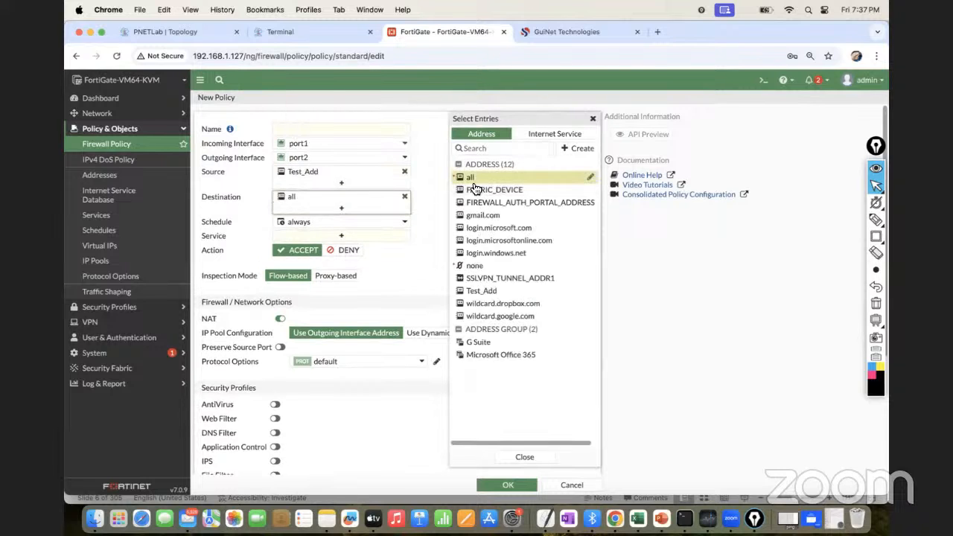
left_click(473, 184)
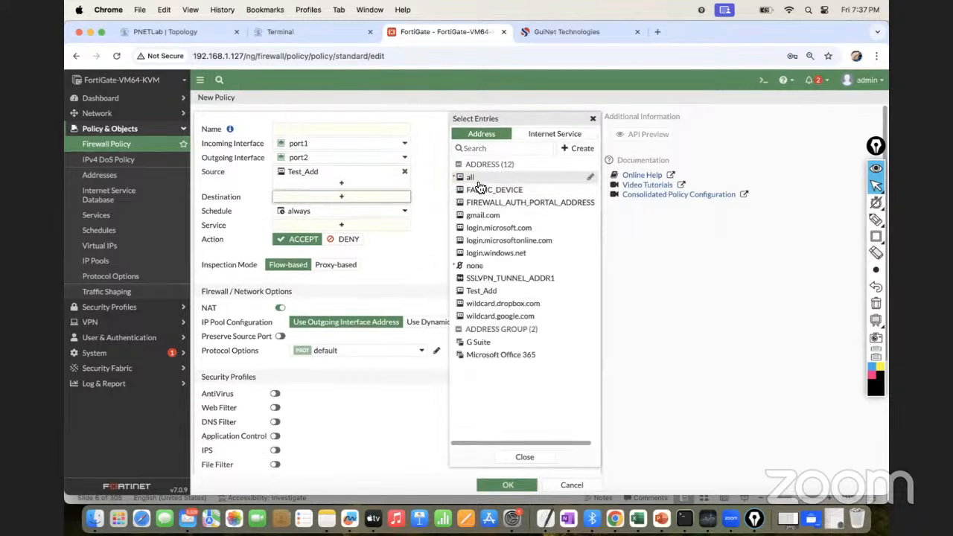
left_click(477, 181)
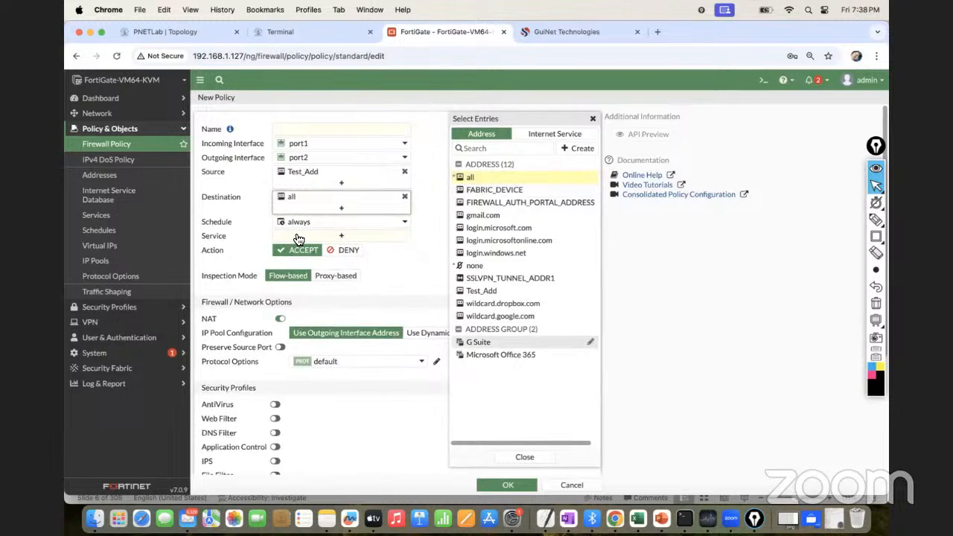
left_click(340, 236)
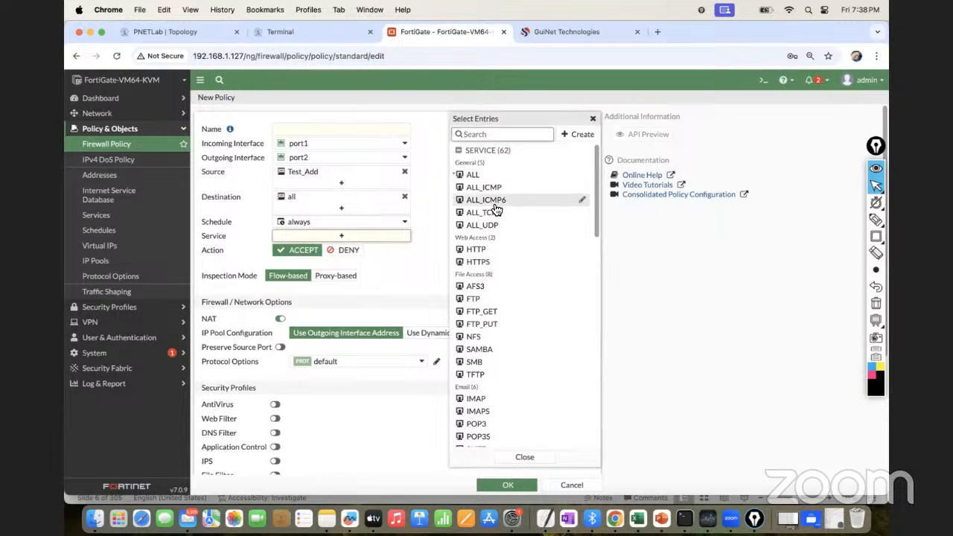
left_click(481, 265)
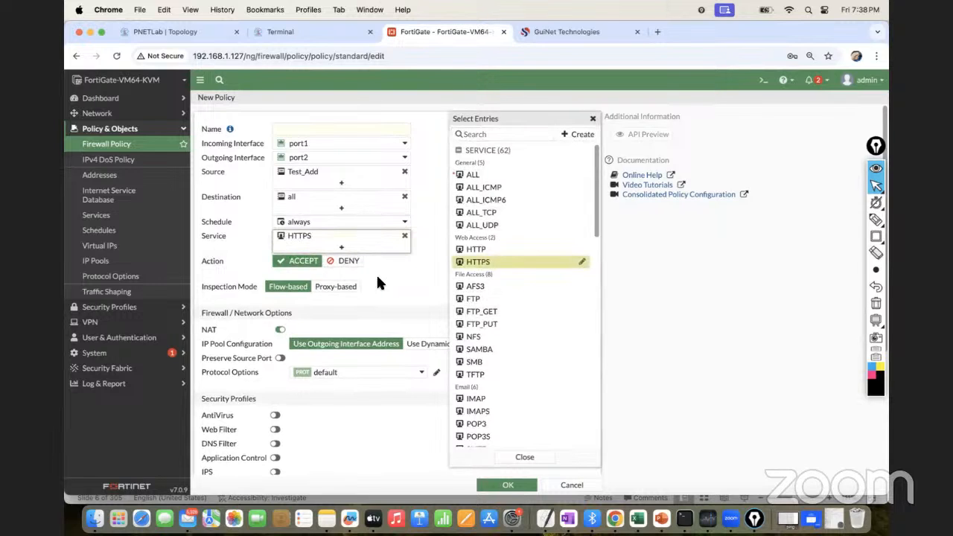
Name the firewall policy Test-Policy and save it
left_click(303, 132)
type("Test-Policy")
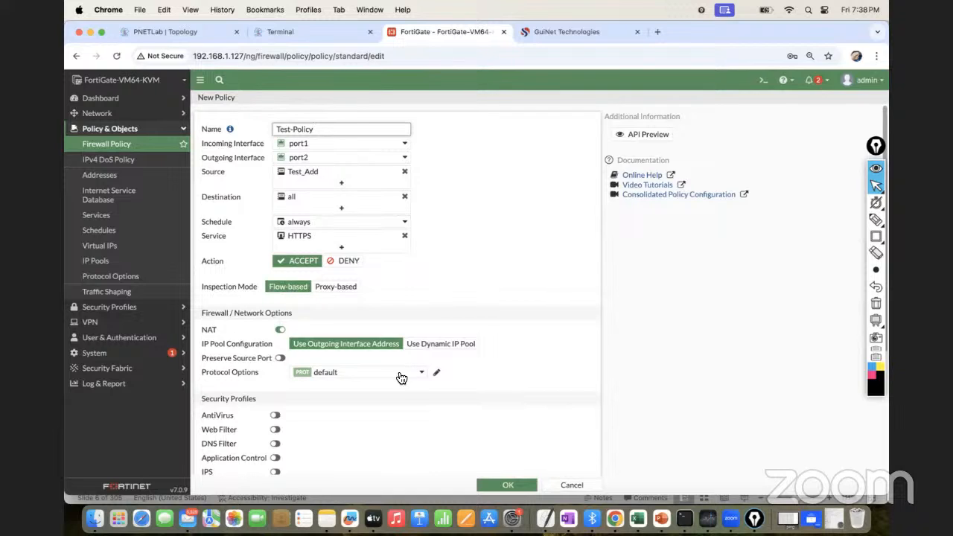
left_click(512, 489)
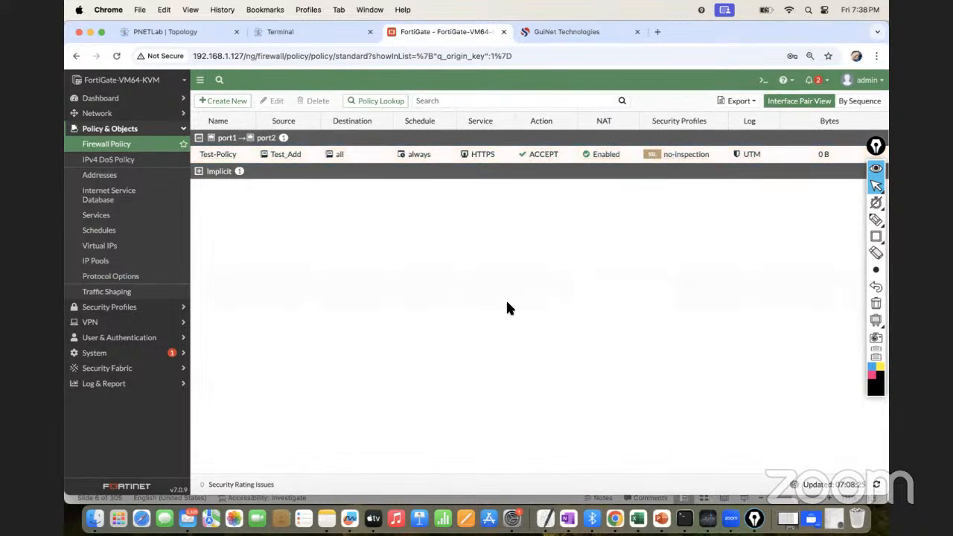
View the pages from IPv4 DoS Policy through IP Pools, then collapse the Policy & Objects section
left_click(124, 160)
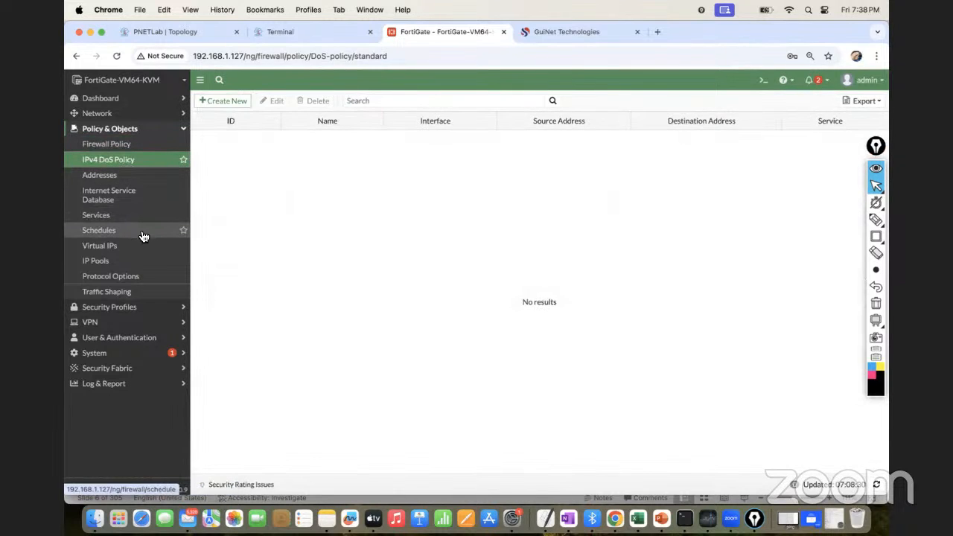
left_click(103, 177)
left_click(111, 200)
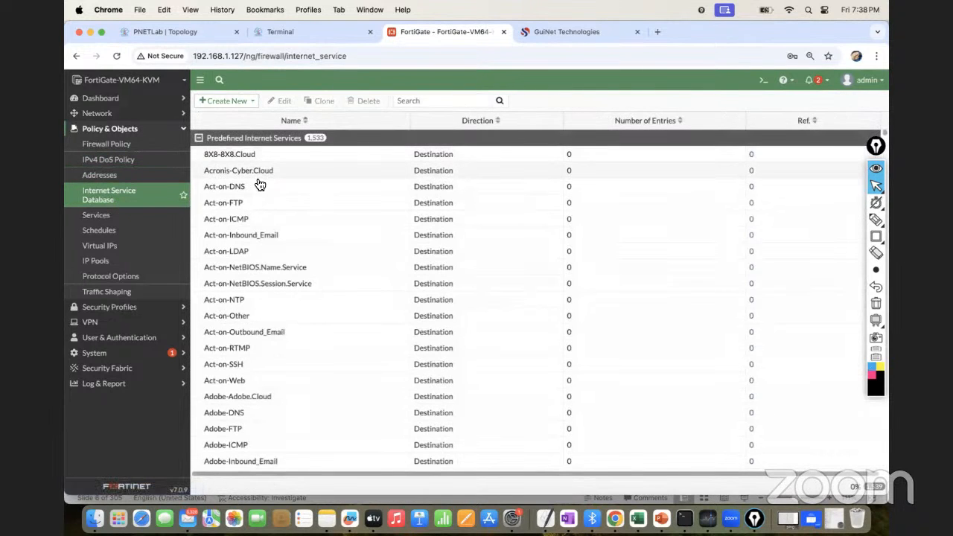
left_click(114, 216)
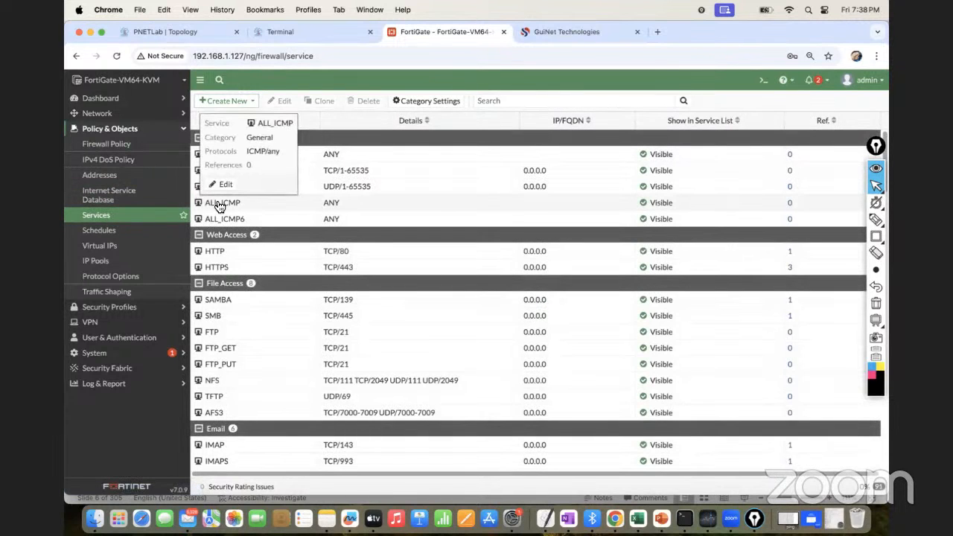
left_click(113, 236)
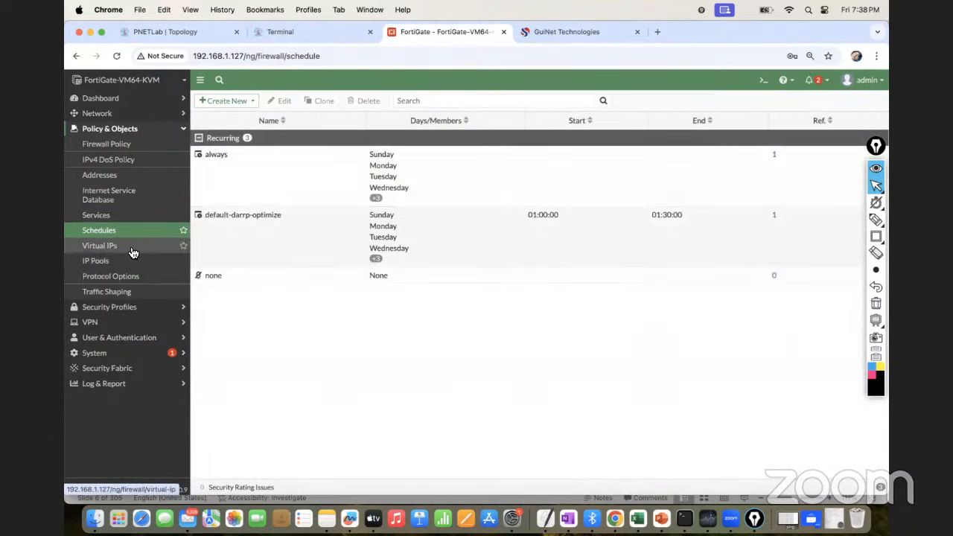
left_click(130, 252)
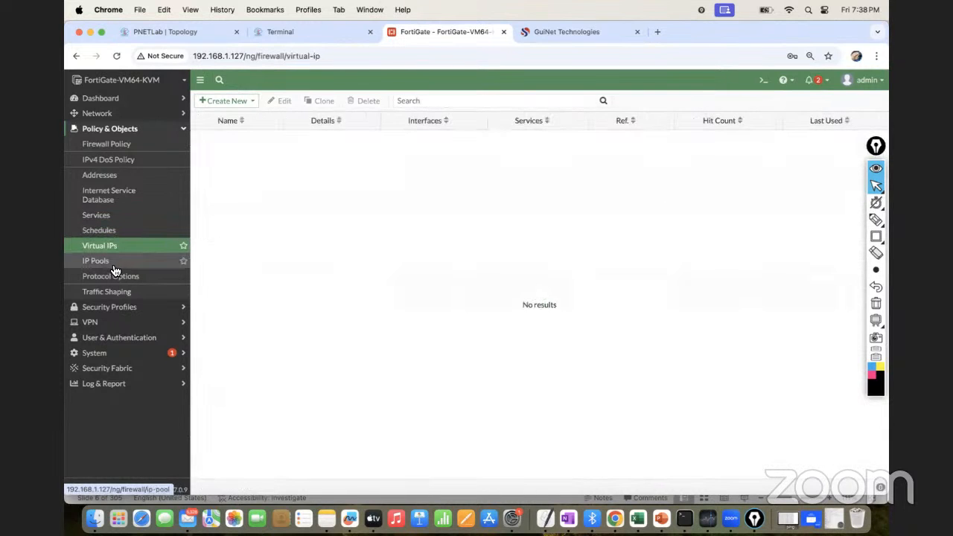
left_click(115, 263)
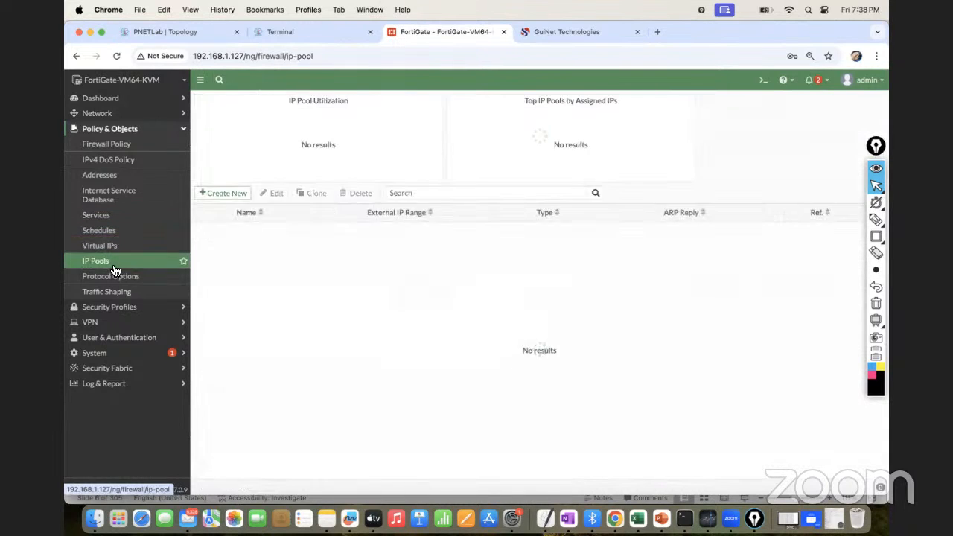
left_click(185, 135)
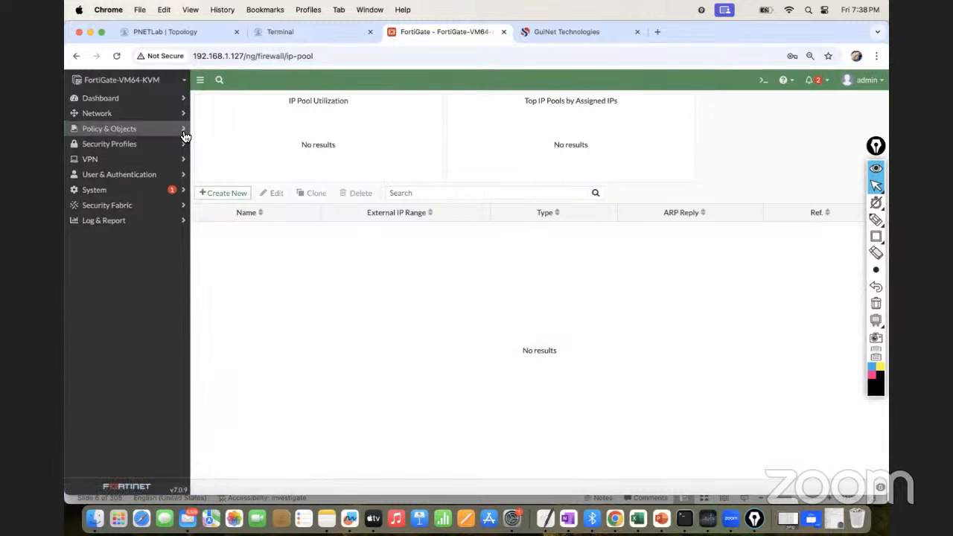
Review the entries under the Security Profiles section, then collapse it
left_click(167, 149)
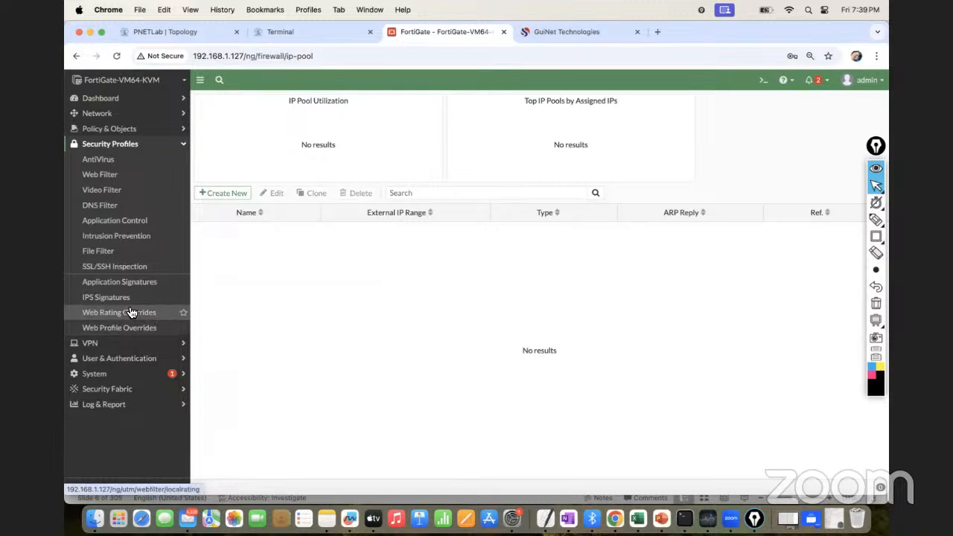
left_click(181, 146)
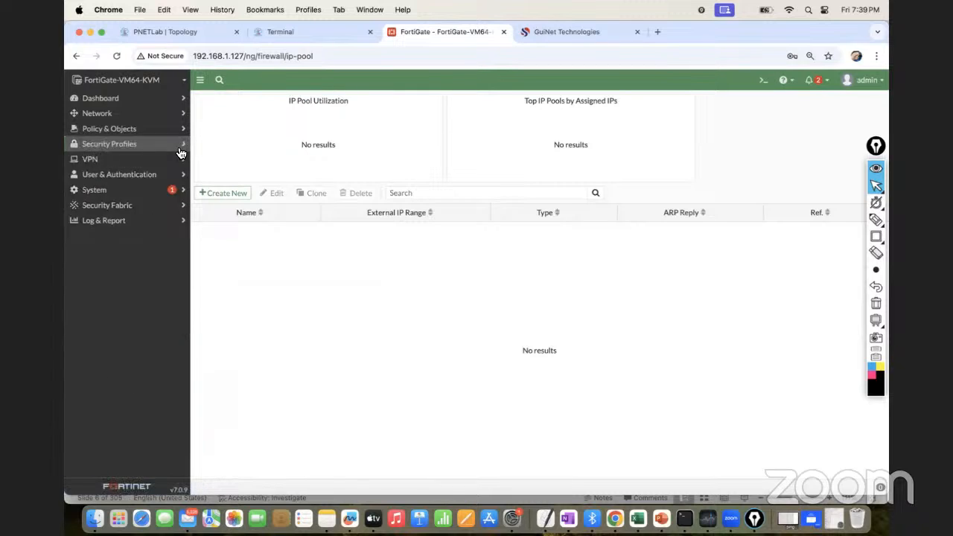
left_click(125, 145)
left_click(121, 147)
left_click(117, 149)
left_click(117, 149)
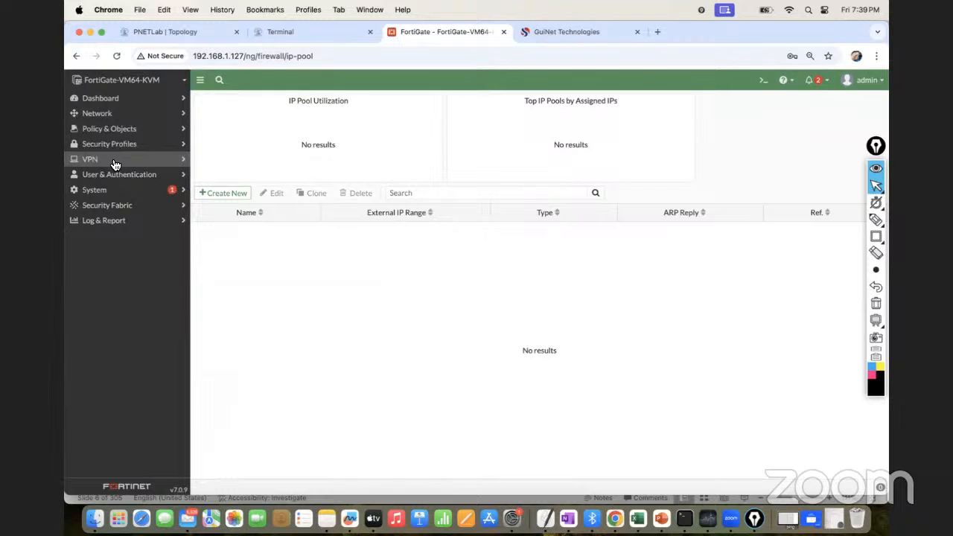
Review the entries under VPN, User & Authentication and Policy & Objects, leaving the sections collapsed
left_click(113, 160)
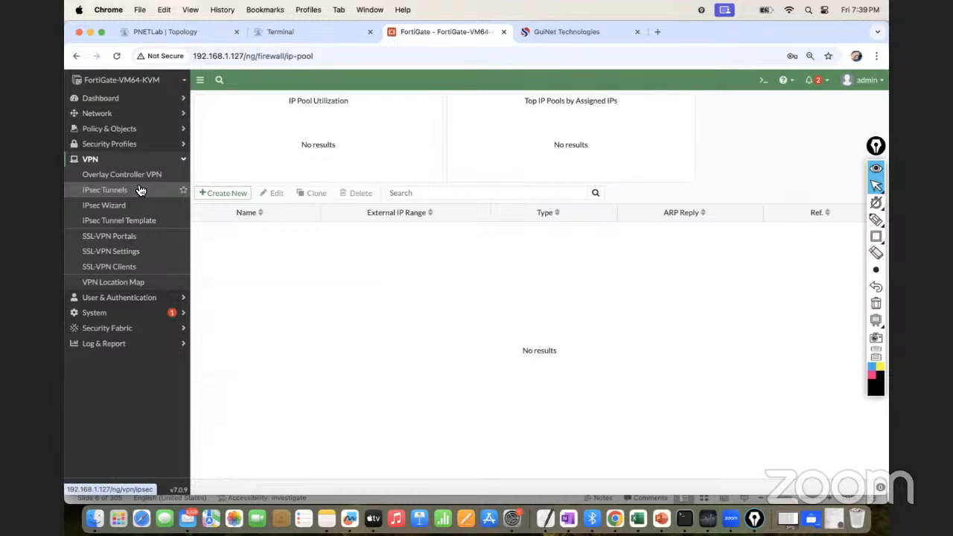
left_click(171, 161)
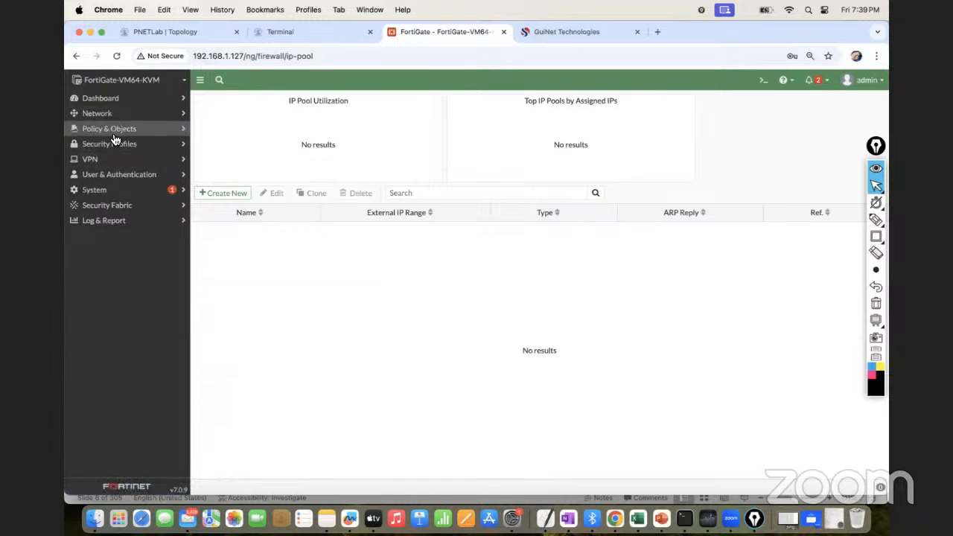
left_click(169, 178)
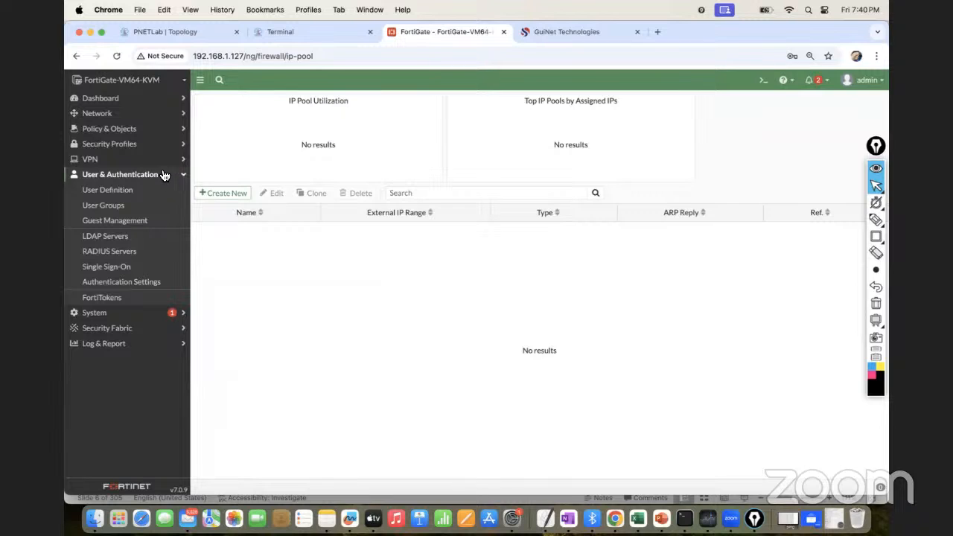
left_click(111, 130)
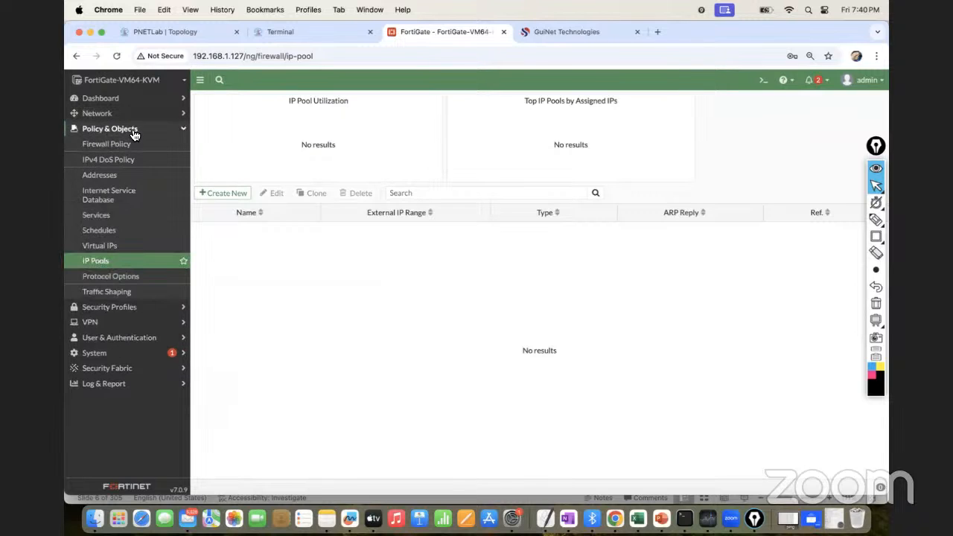
left_click(132, 131)
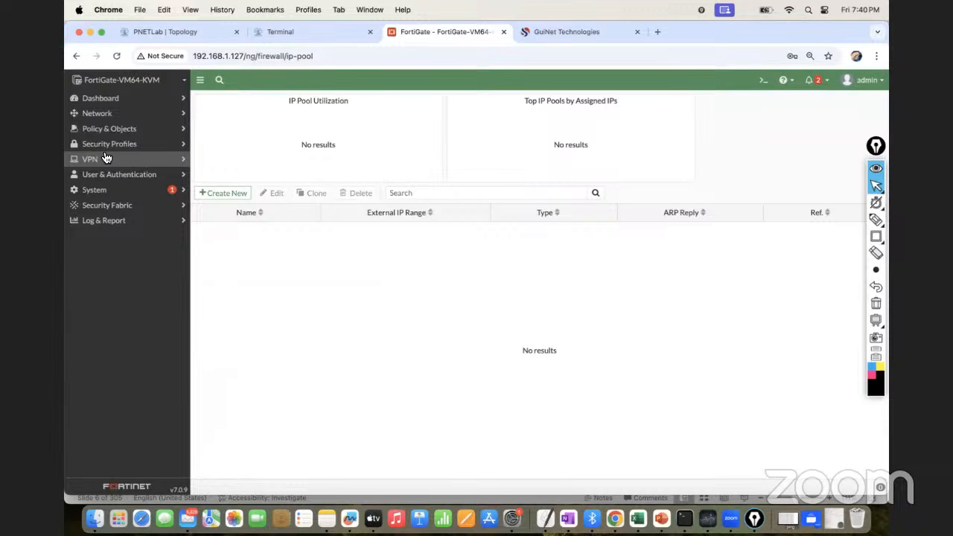
Expand the System section and view the Admin Profiles page
left_click(107, 195)
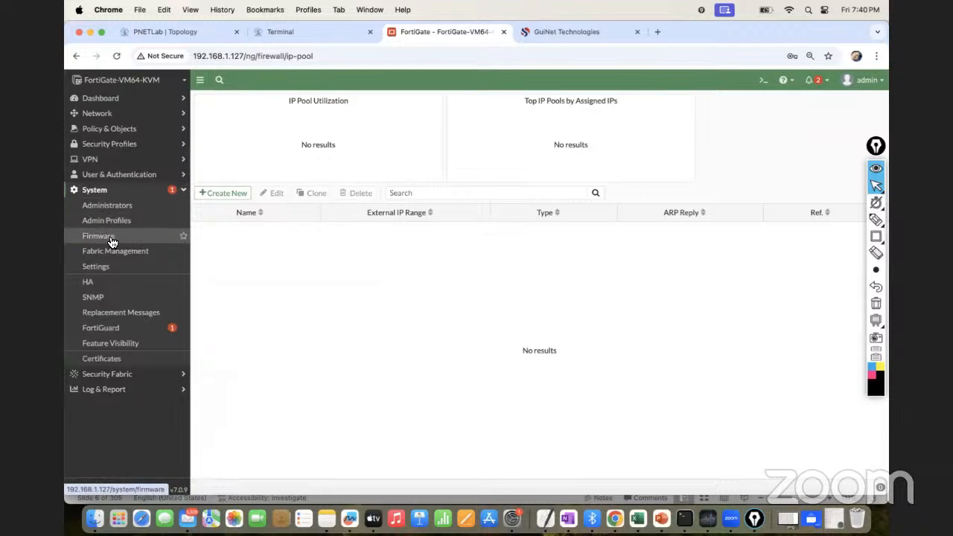
left_click(110, 240)
left_click(125, 223)
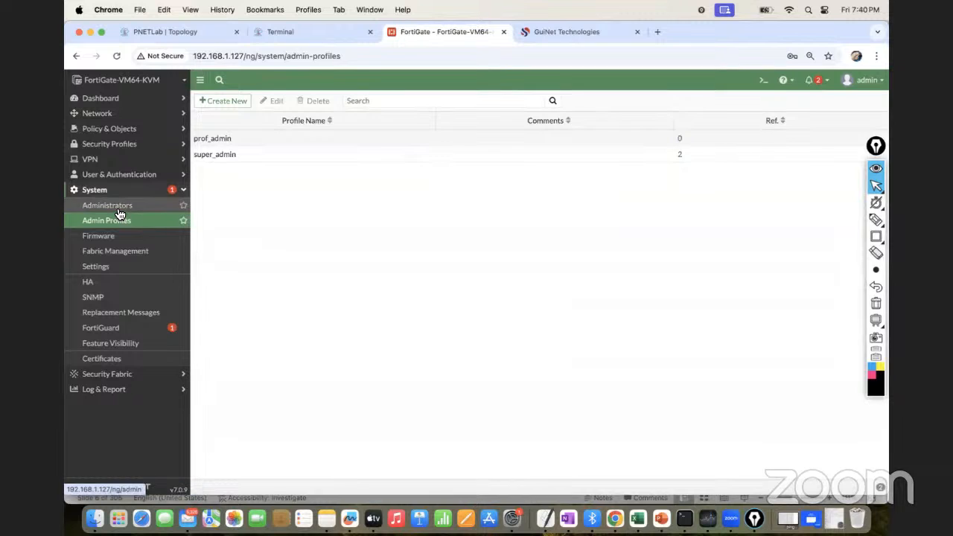
Start a new administrator account from the Administrators page with Test1 as the username
left_click(118, 213)
left_click(235, 103)
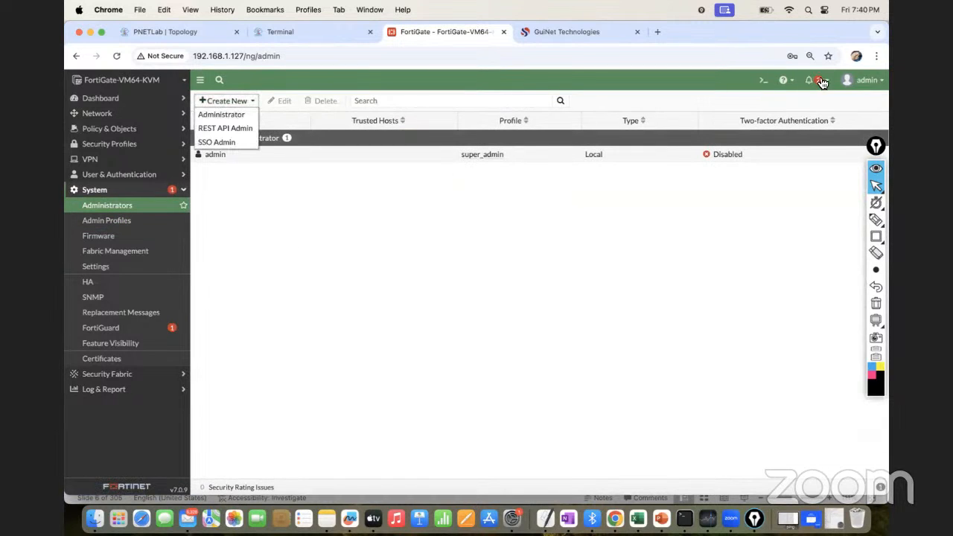
left_click(236, 114)
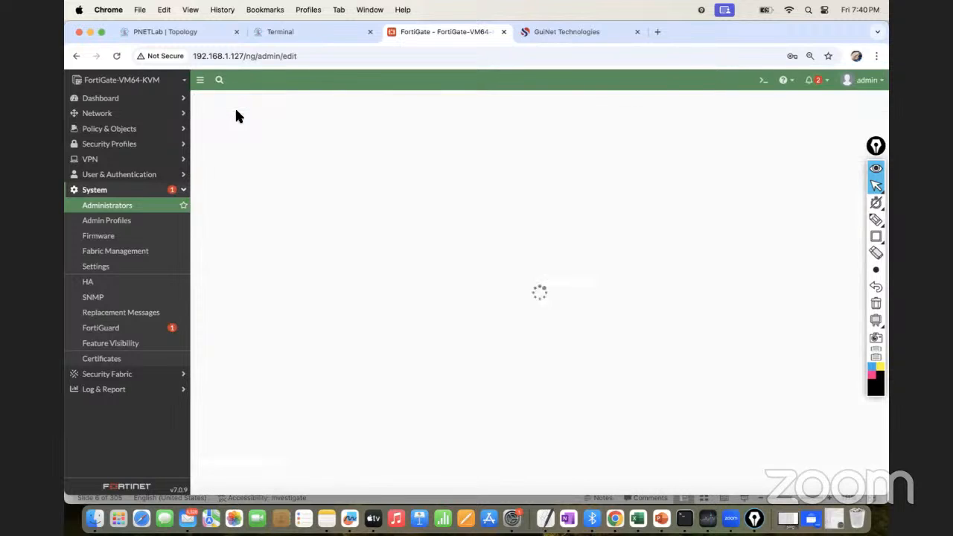
left_click(310, 124)
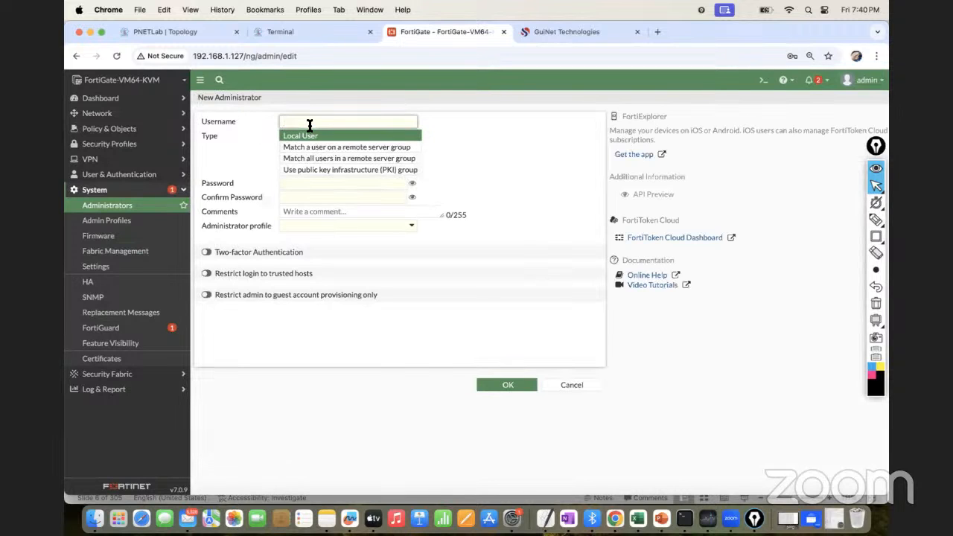
type("Test1")
Enter the account password for the new administrator and repeat it in the Confirm Password field
left_click(296, 184)
type("admin123")
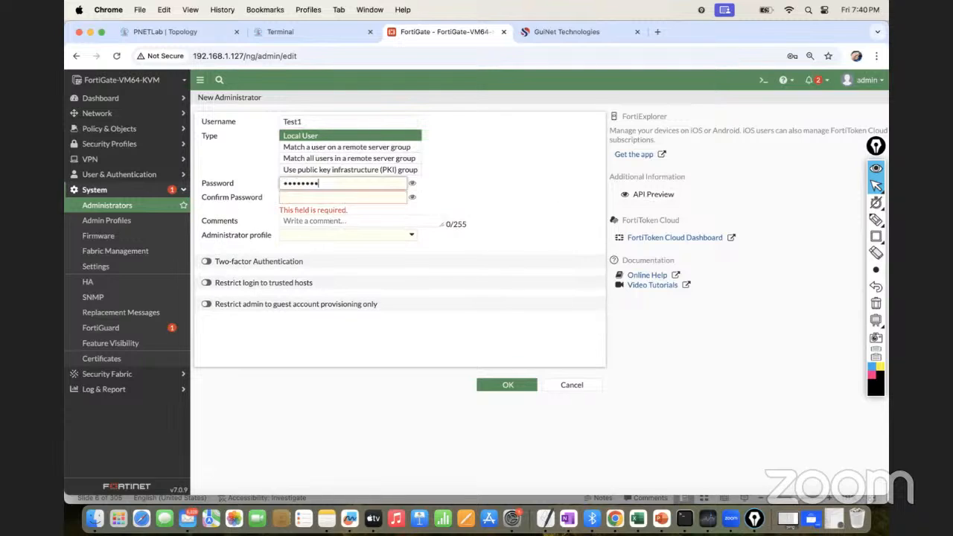
left_click(293, 196)
type("admin123")
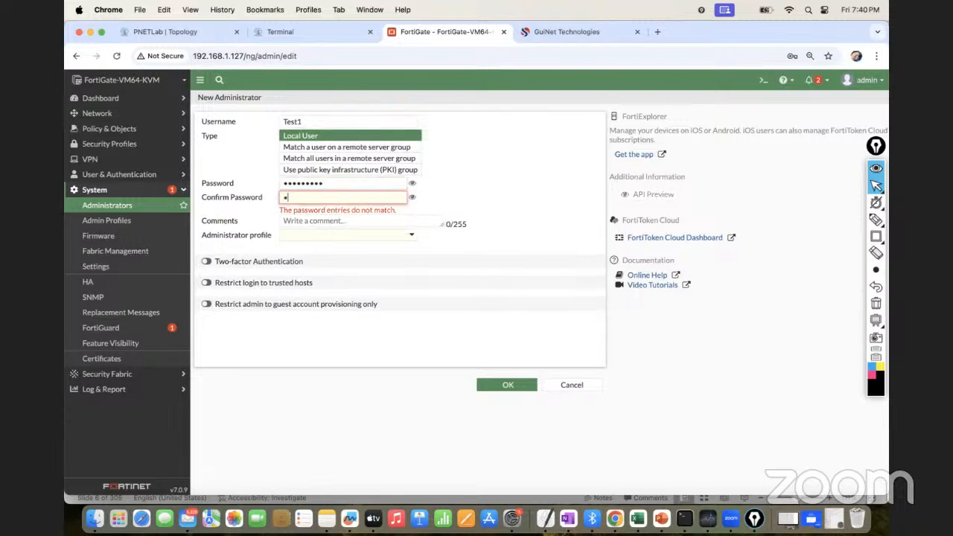
type("4")
Assign the super_admin administrator profile to Test1 and save the account
left_click(350, 226)
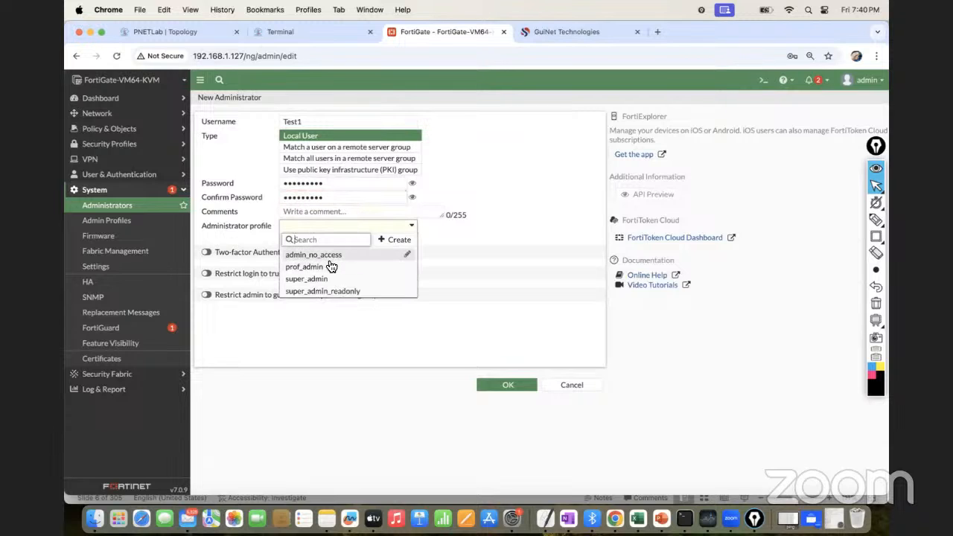
left_click(325, 281)
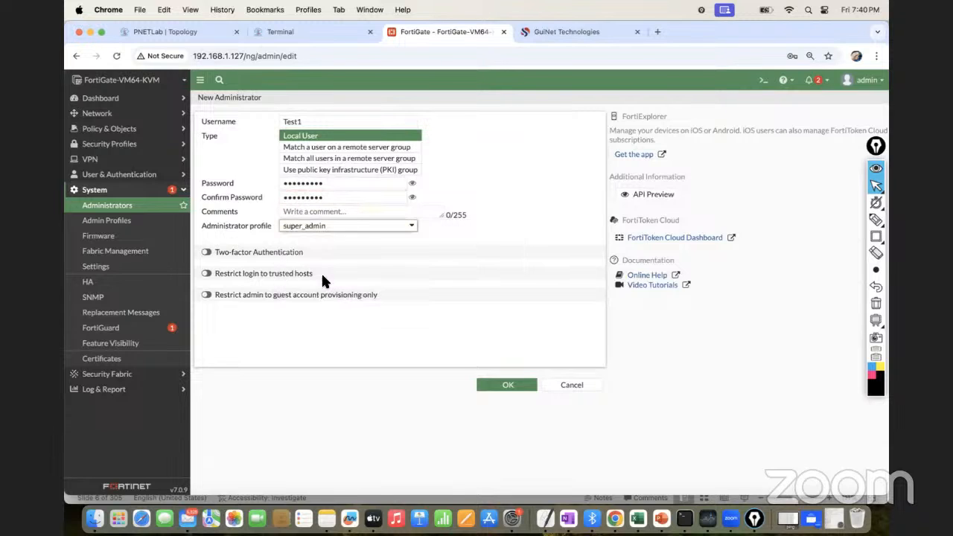
left_click(376, 228)
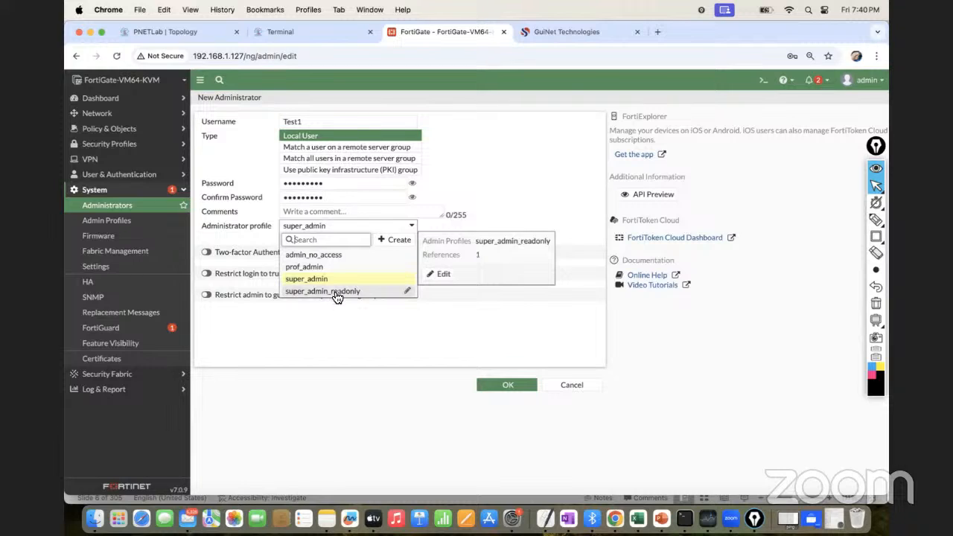
left_click(330, 291)
left_click(365, 227)
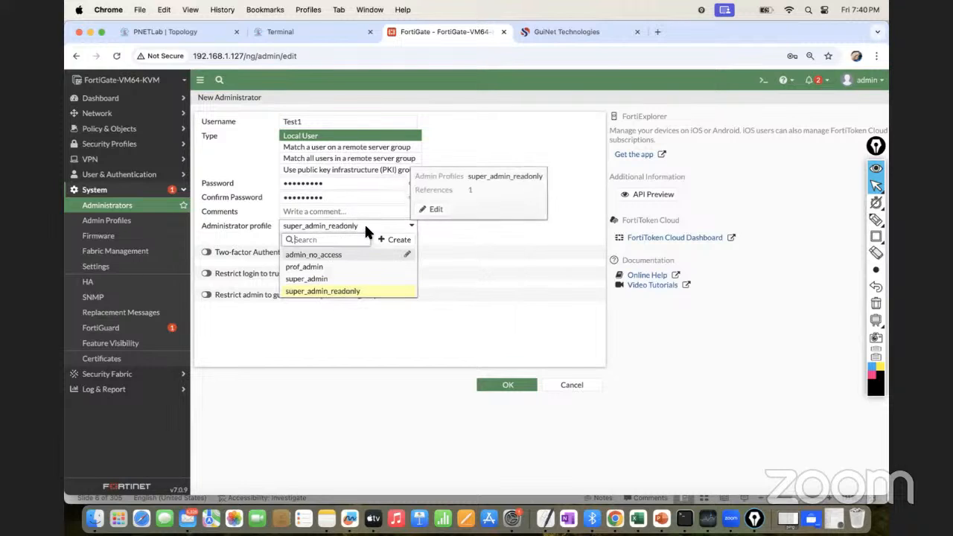
left_click(332, 279)
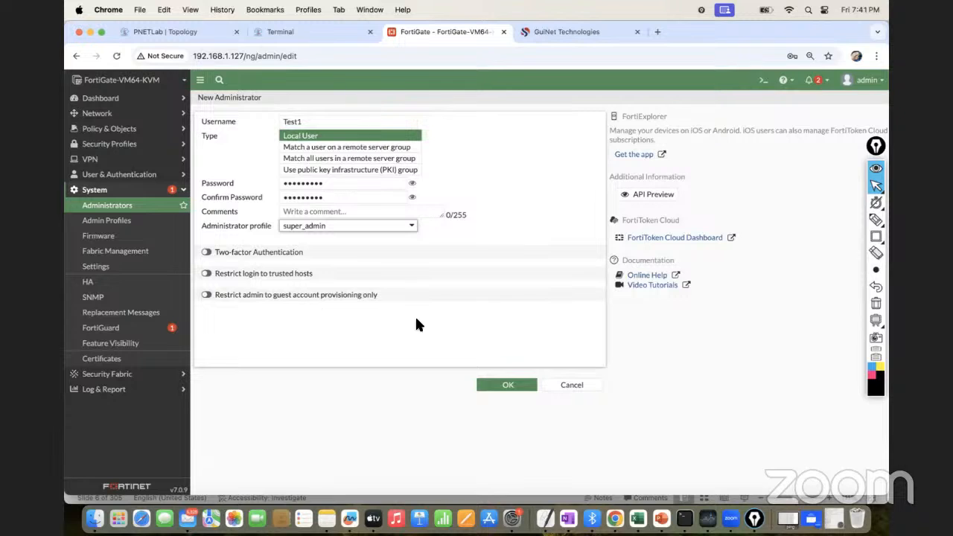
left_click(503, 386)
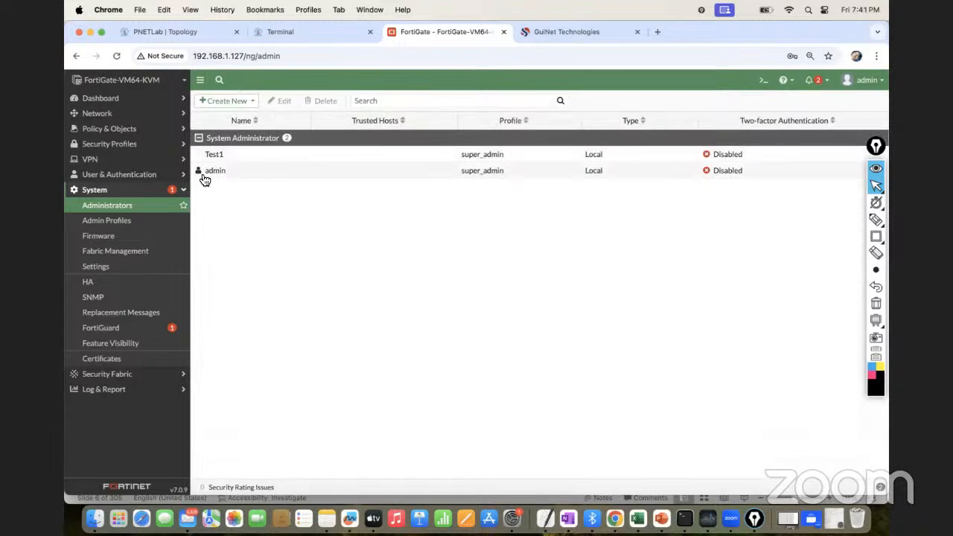
Log out of the current admin session and enter Test1 as the login username
left_click(849, 79)
left_click(832, 175)
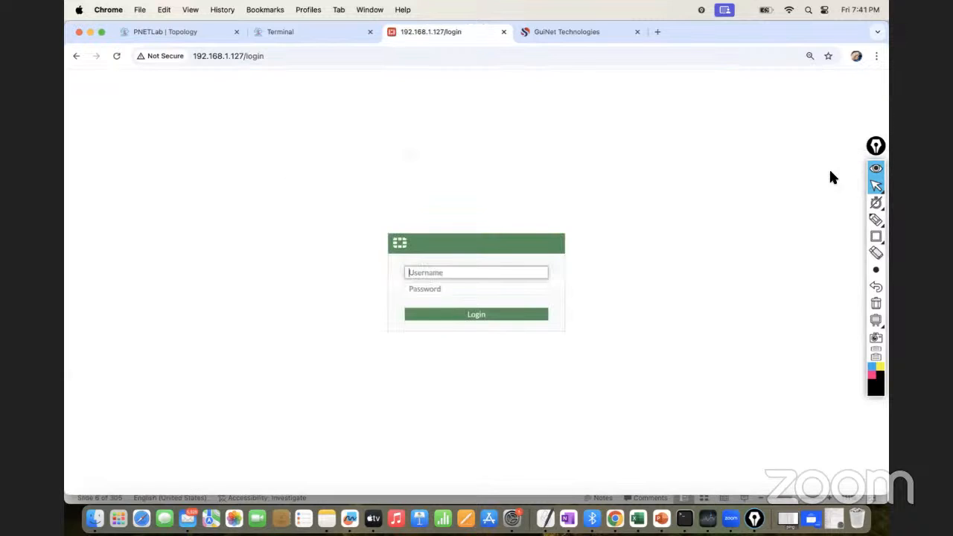
type("test")
key("BackSpace")
key("BackSpace")
key("BackSpace")
key("BackSpace")
type("Test1")
Log in with the Test1 account password, postponing the FortiGate setup and dismissing the FortiOS 7.0.0 introduction
key("Tab")
type("•••••••••")
left_click(500, 320)
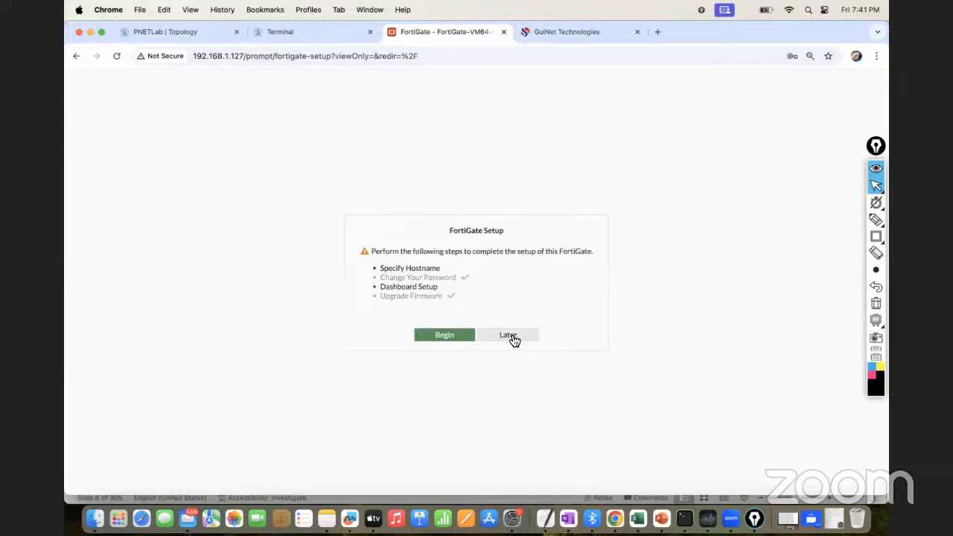
left_click(508, 337)
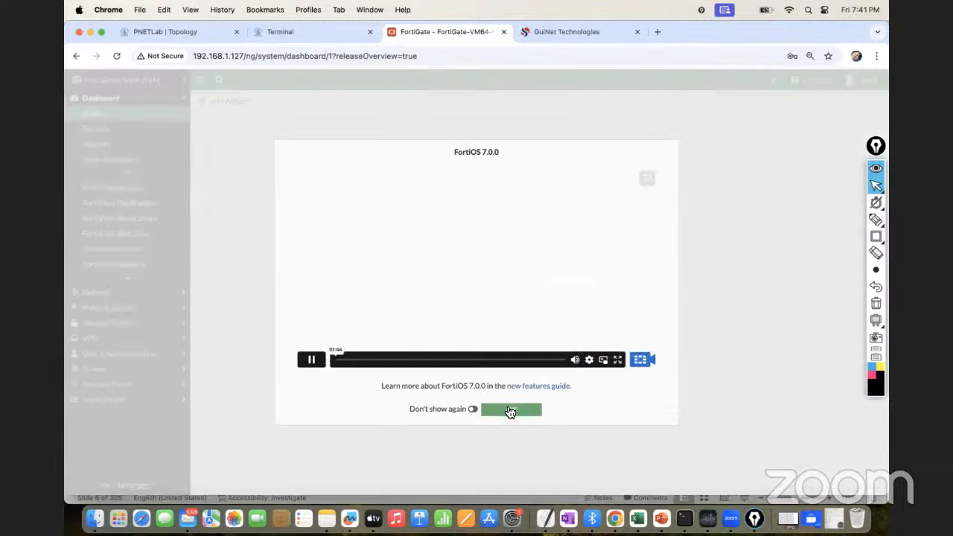
left_click(510, 410)
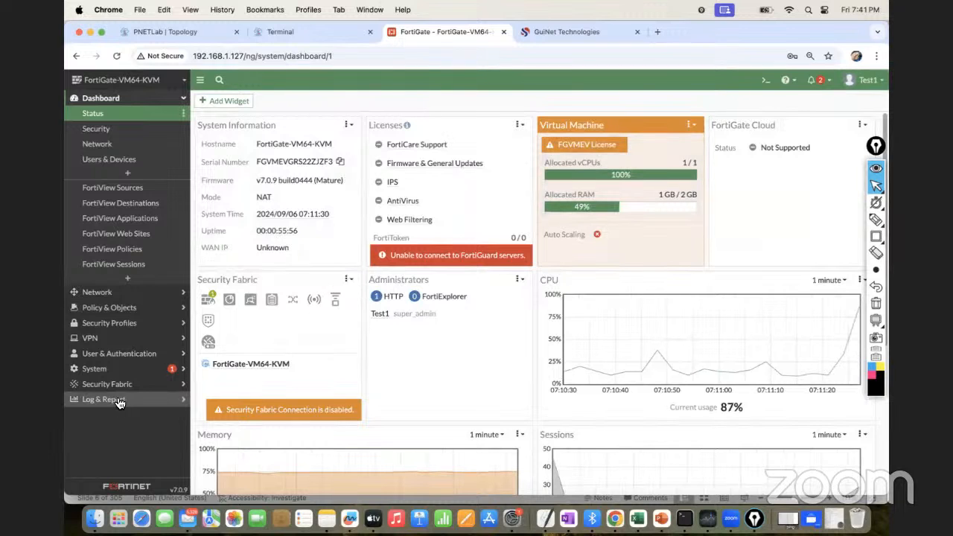
View the Administrators list under System, then review the Log & Report entries and collapse that section
left_click(108, 368)
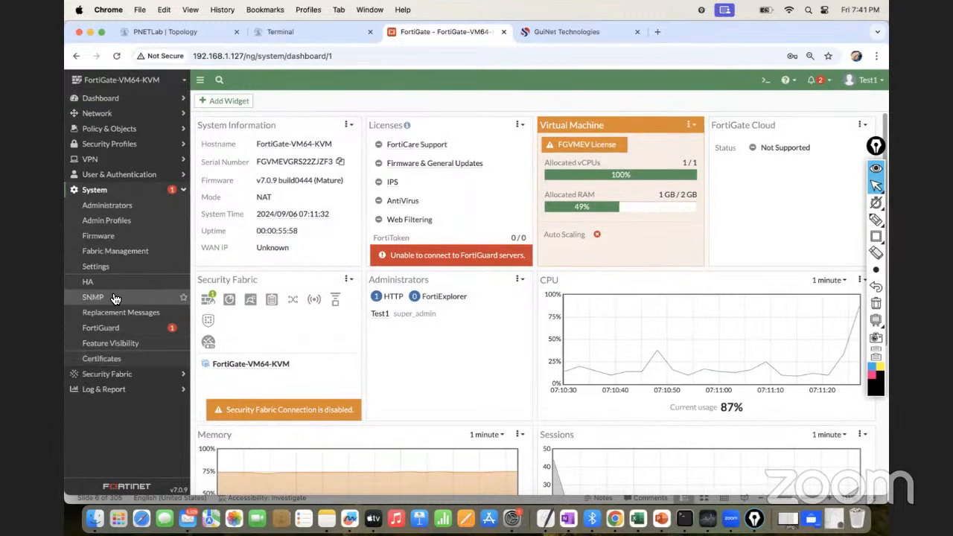
left_click(113, 207)
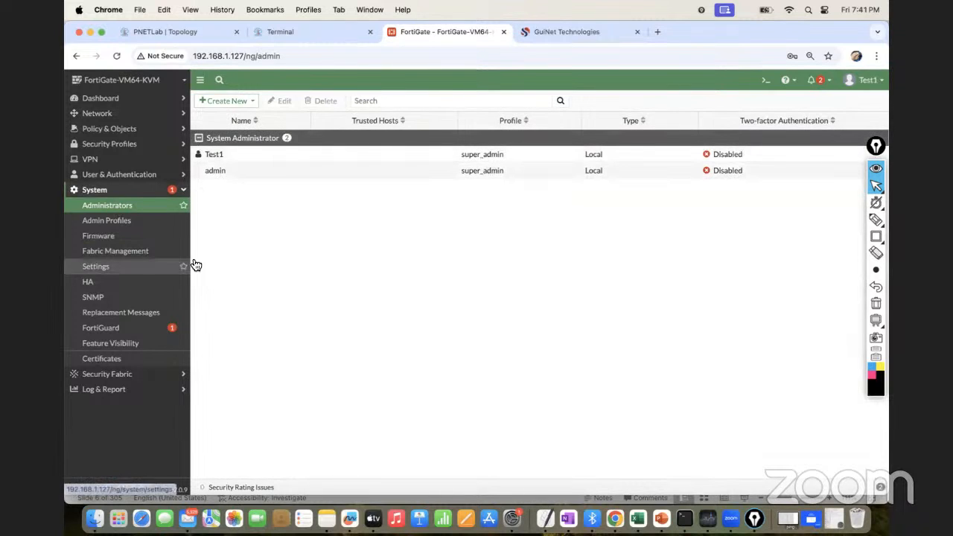
left_click(132, 393)
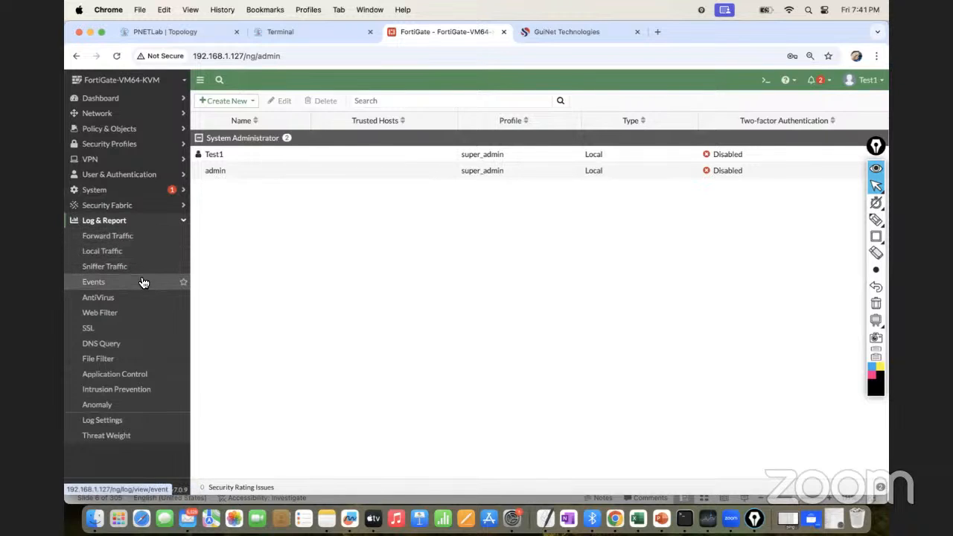
left_click(181, 224)
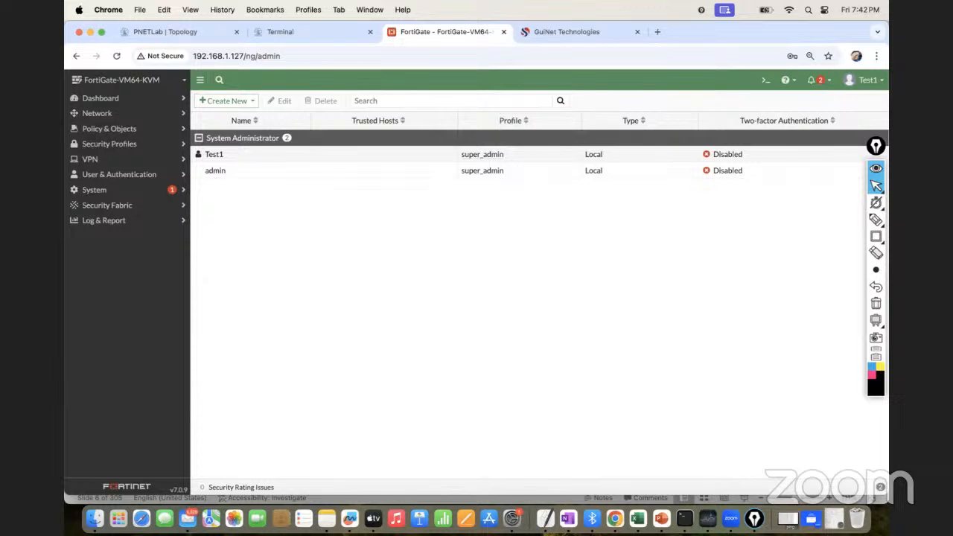
Switch to the FortiGate_Firewall_Training_By_GT presentation in PowerPoint and show the firewall vendor comparison on slide 7
left_click(663, 519)
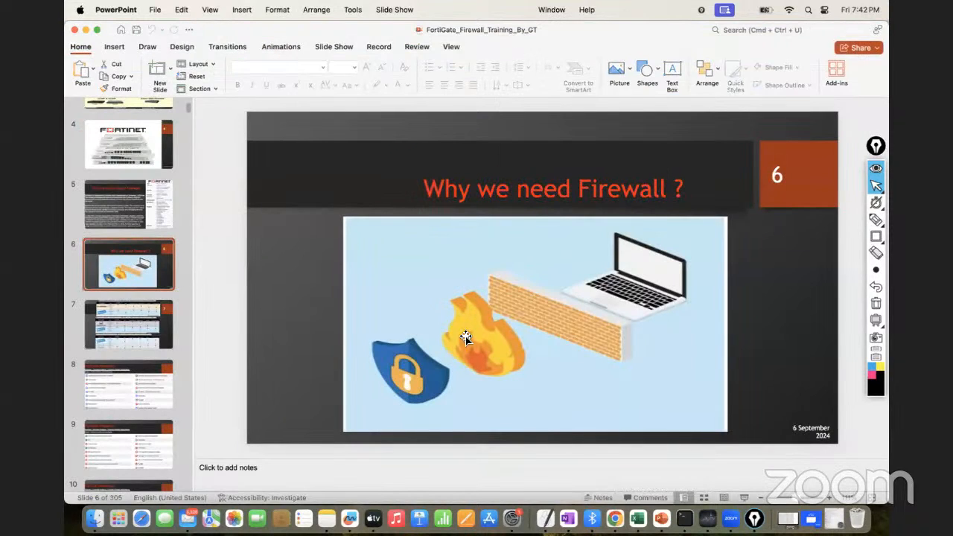
left_click(135, 338)
key("Up")
key("Down")
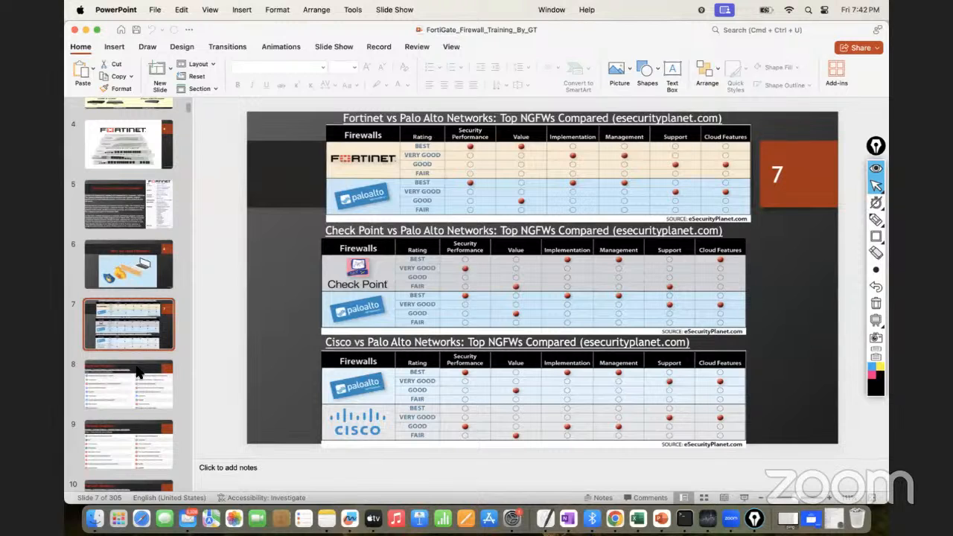
Browse the slides from Fortinet Products on slide 8 through the NSE Certification Levels to Exam Topics on slide 17
left_click(137, 372)
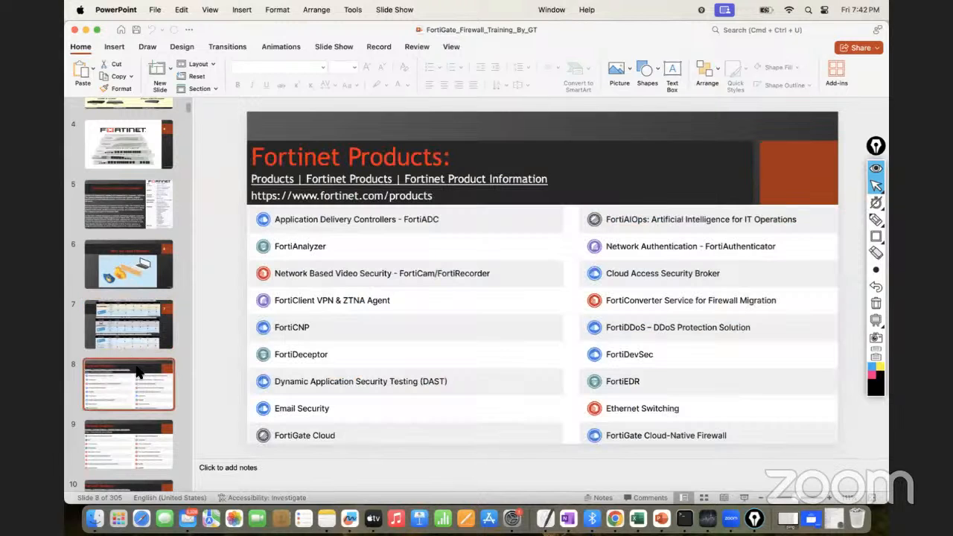
key("Down")
key("Down")
key("Down")
key("Down")
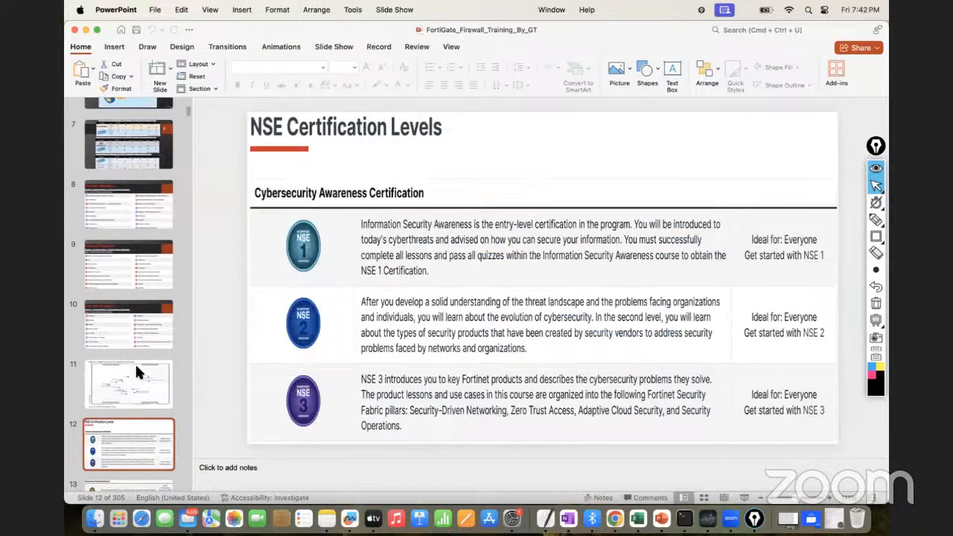
key("Down")
key("Down")
key("Down")
key("Down")
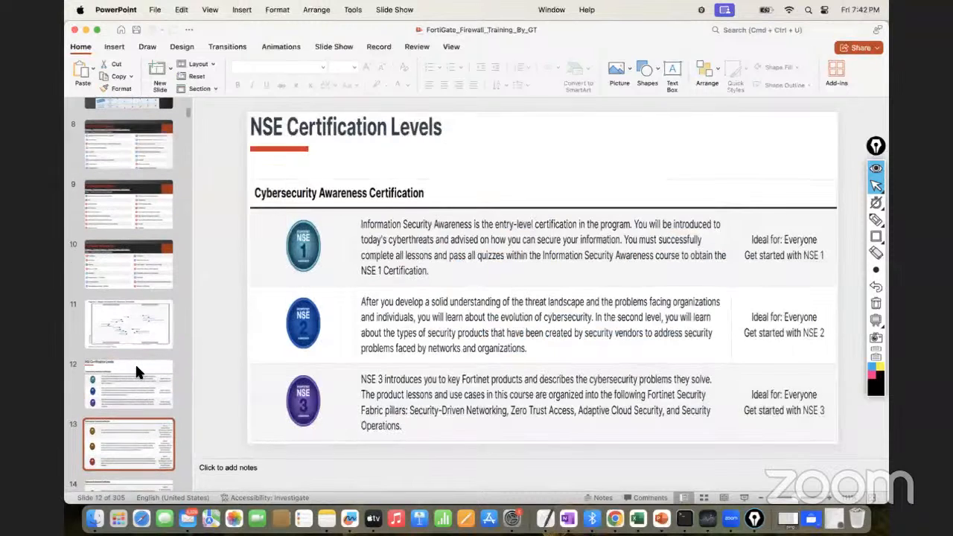
key("Down")
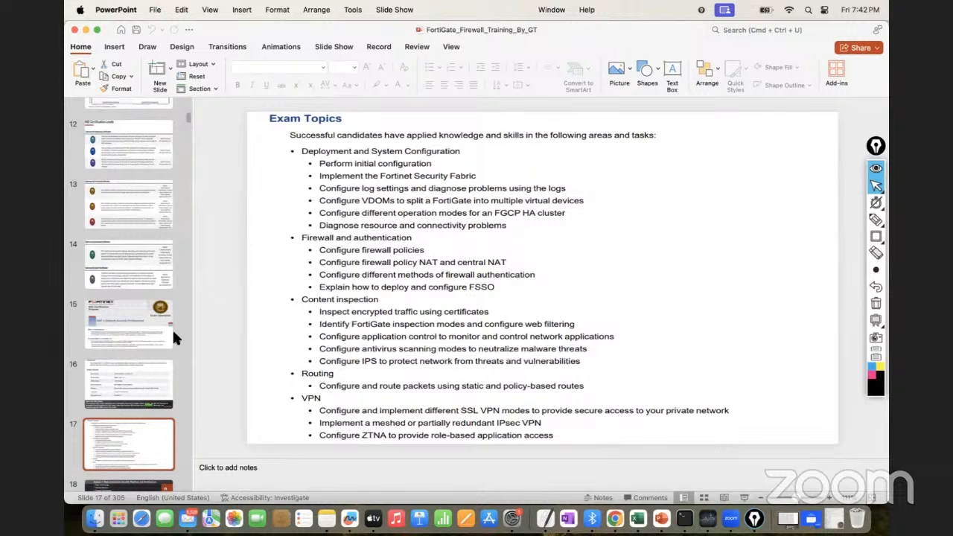
Return to the NSE 4 exam description on slide 15 and page through the exam details to the module outline on slide 18
left_click(152, 341)
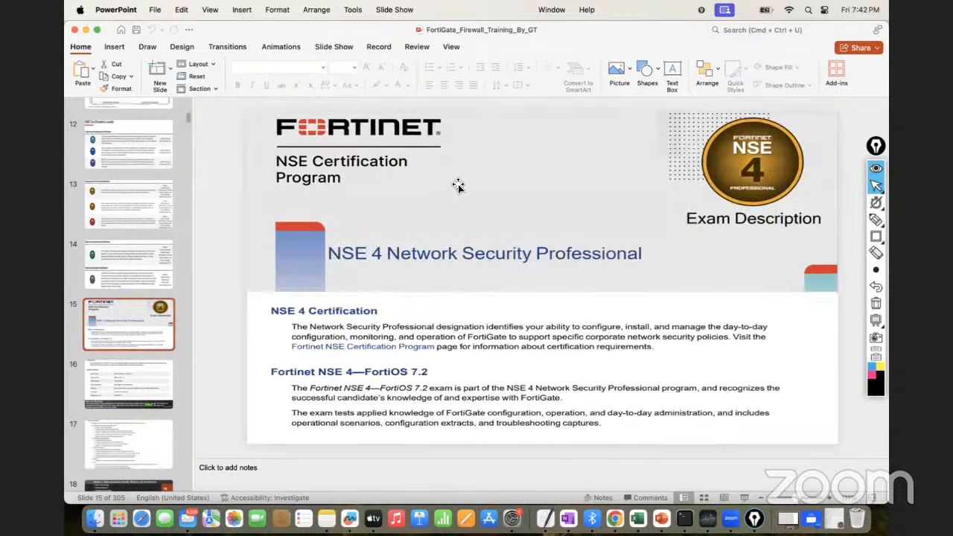
left_click(132, 379)
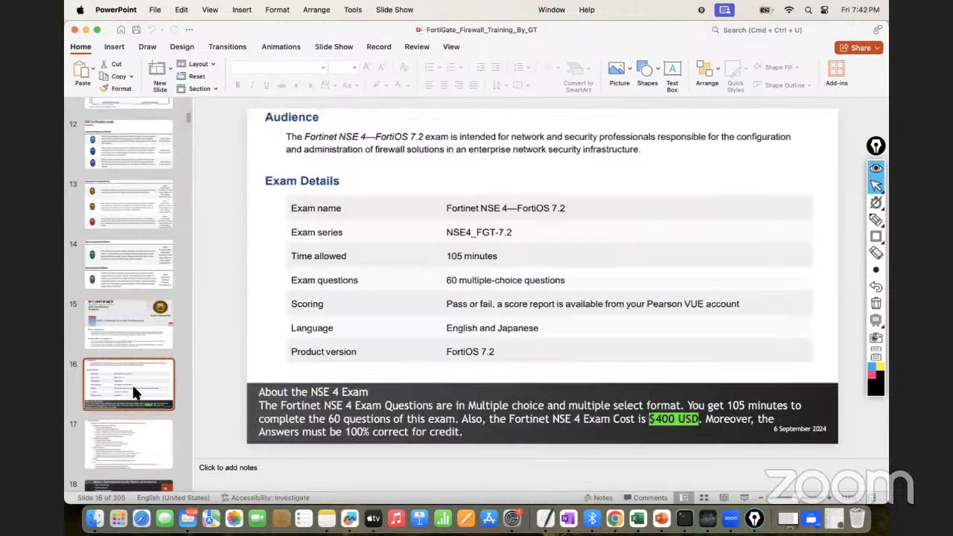
key("Down")
key("Down")
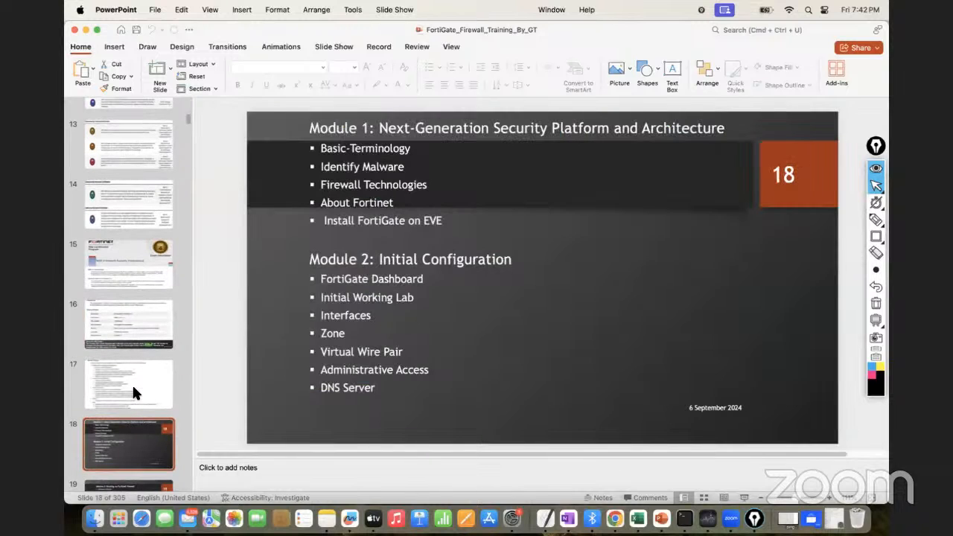